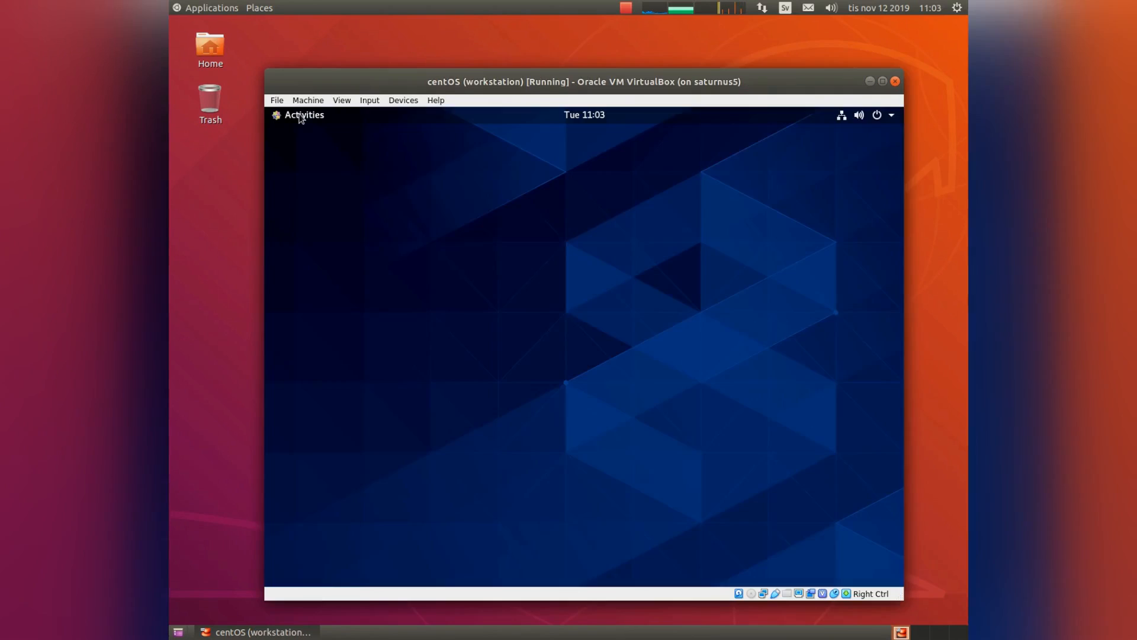
Open the GNOME Activities overview on the CentOS workstation VM.
click(301, 115)
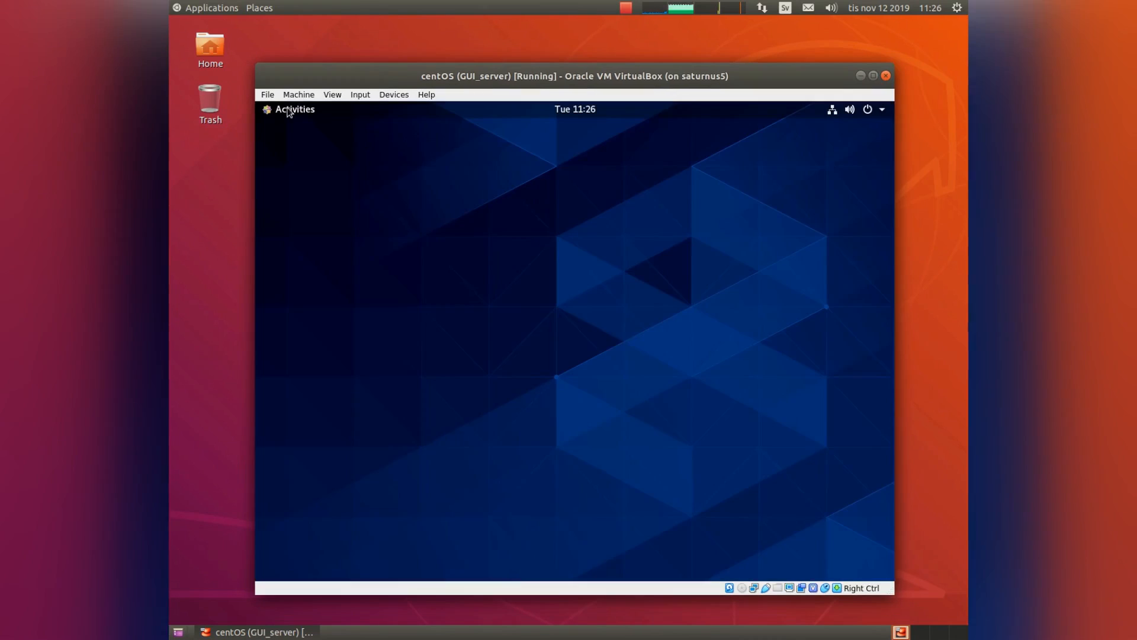
Open and then close the Activities overview on the GUI_server VM desktop.
click(288, 111)
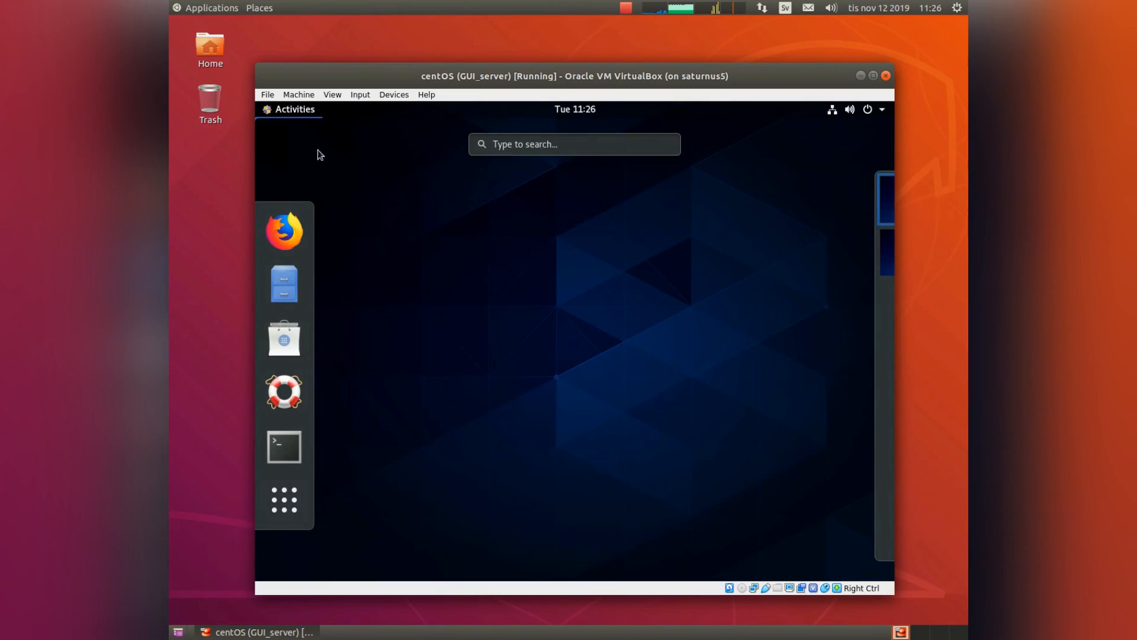
click(306, 113)
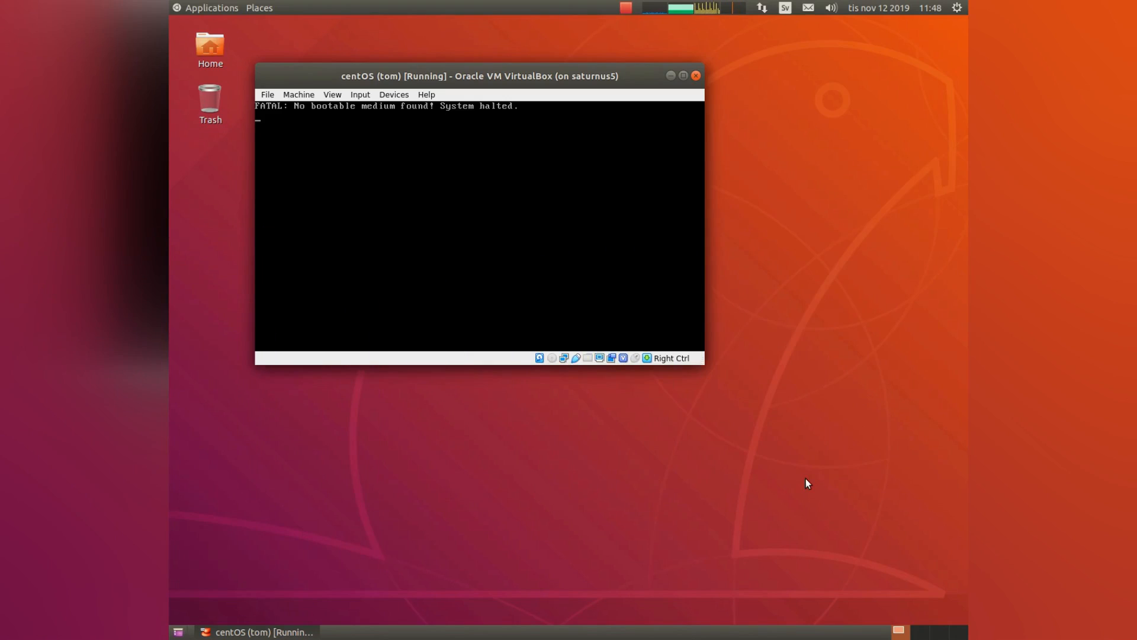
Mount CentOS-8-x86_64-1905-dvd1.iso in the optical drive and reset the VM to boot it.
click(394, 95)
mouse_move(516, 111)
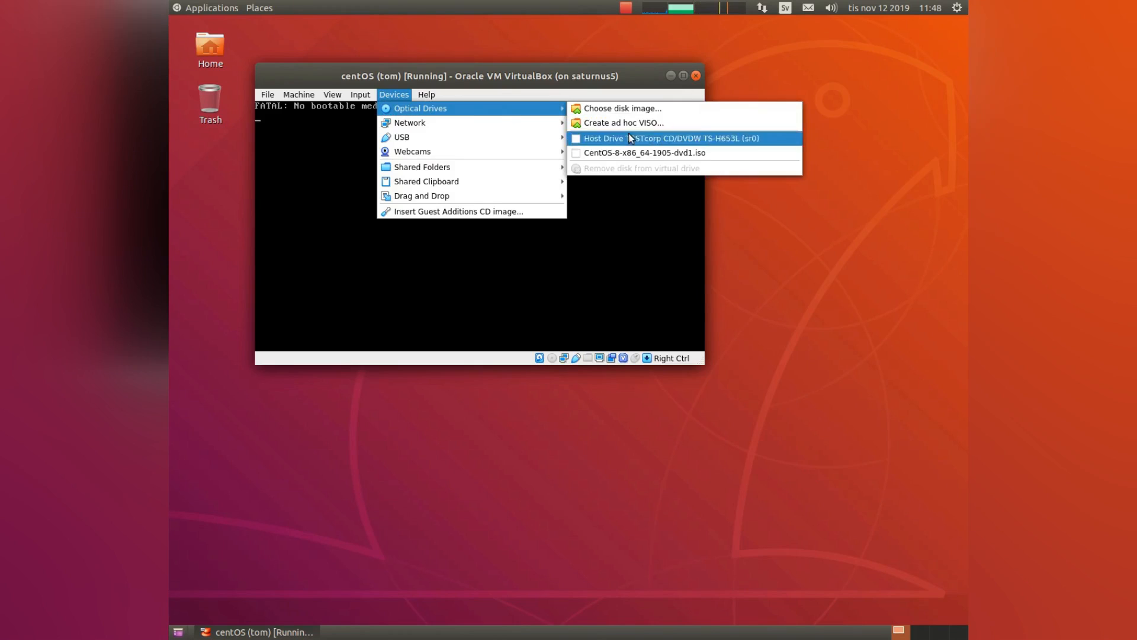
click(621, 152)
click(298, 94)
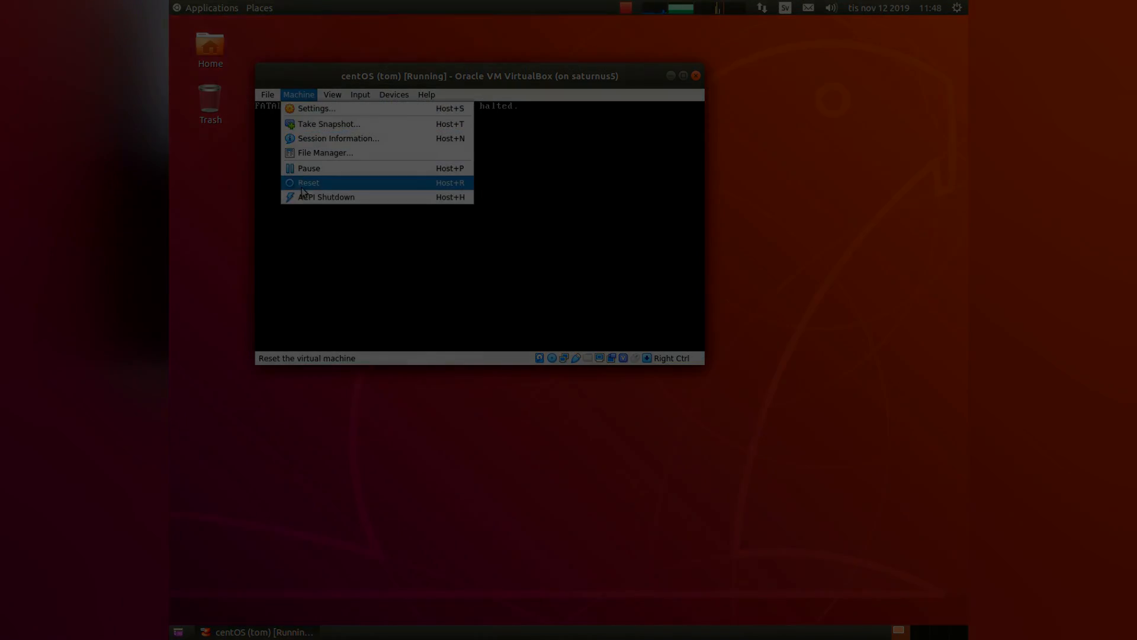
click(304, 184)
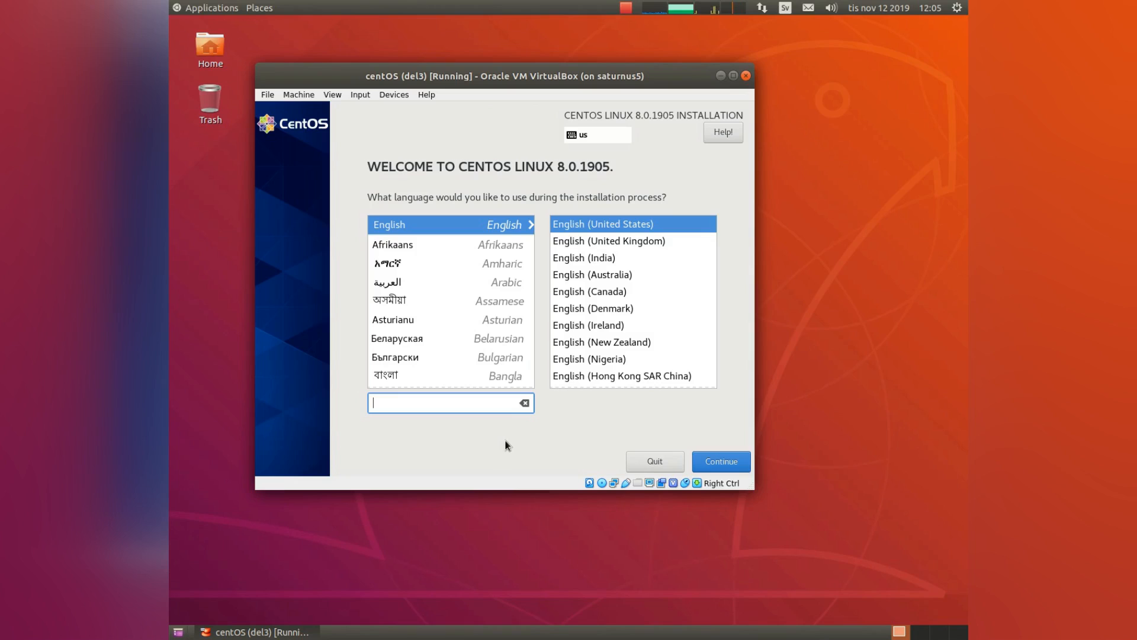
Continue the installer with English (United States) as the language.
click(719, 461)
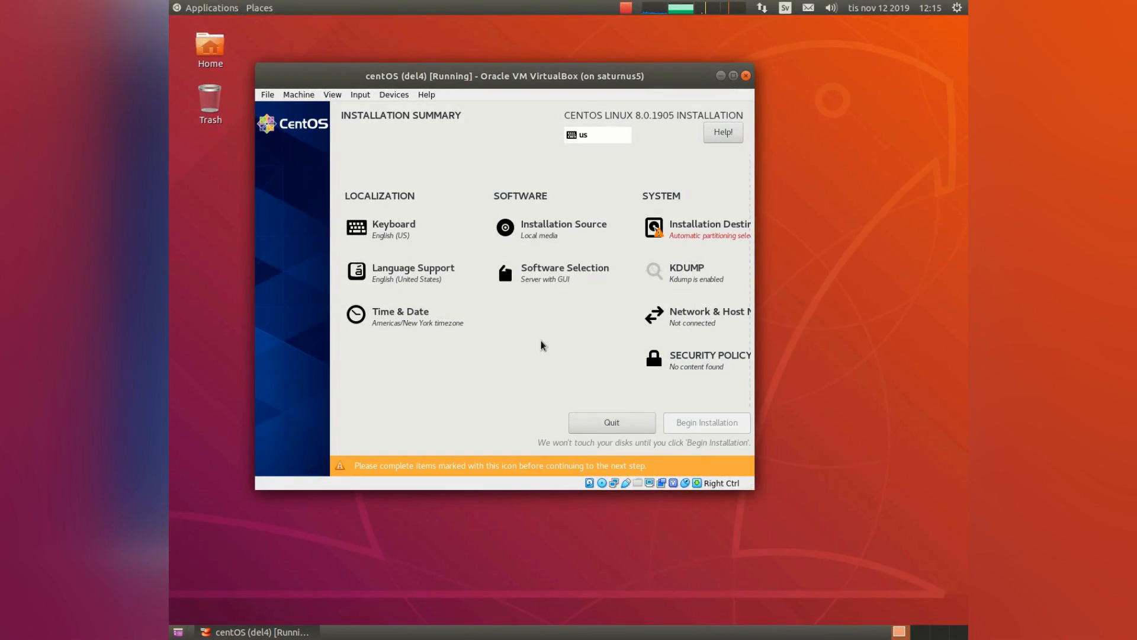
Add the Swedish keyboard layout and remove English (US).
click(390, 231)
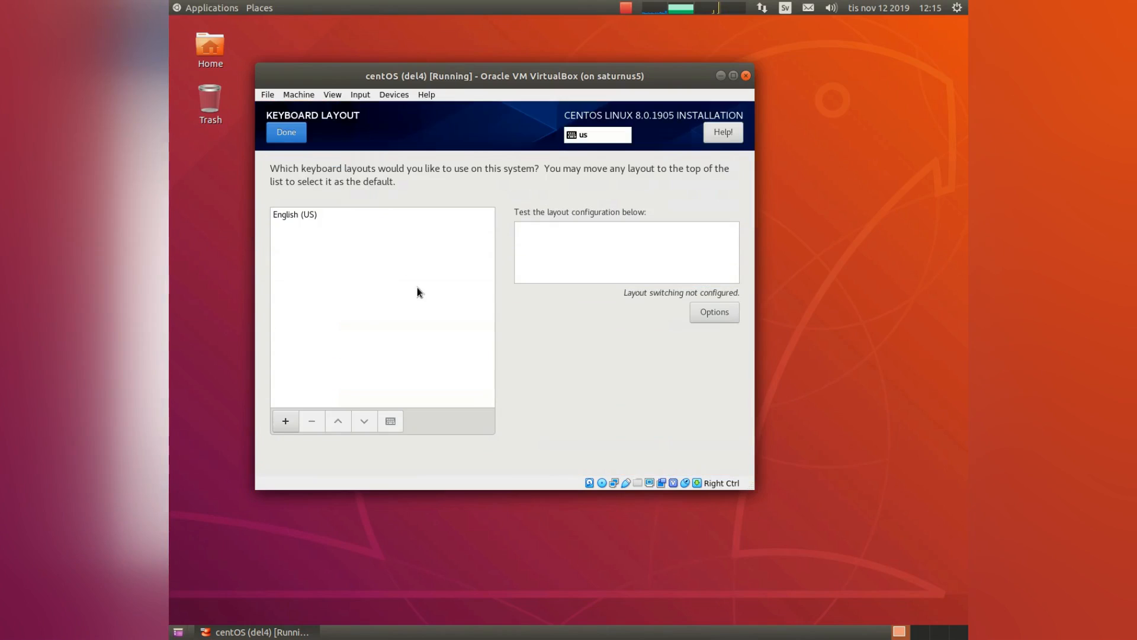
click(286, 421)
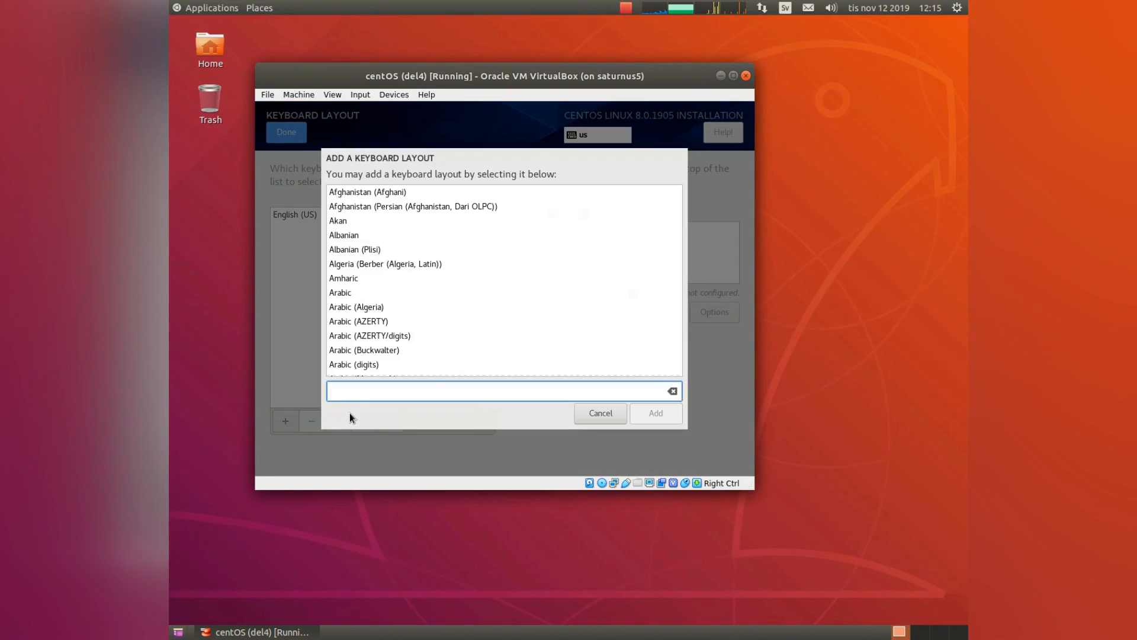
text(swe)
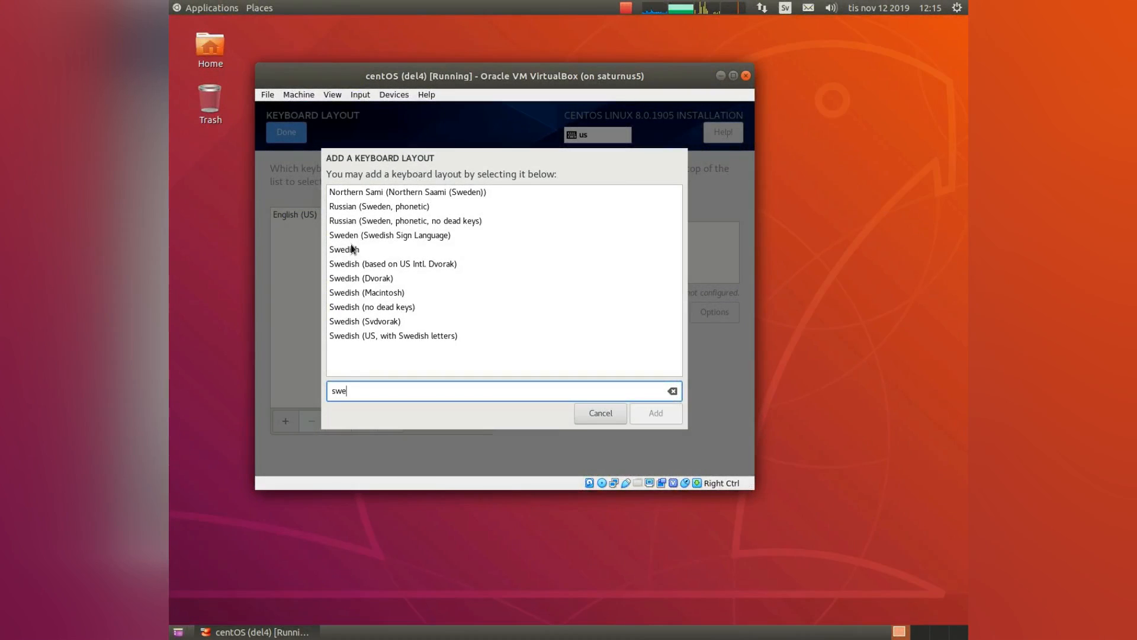
click(351, 247)
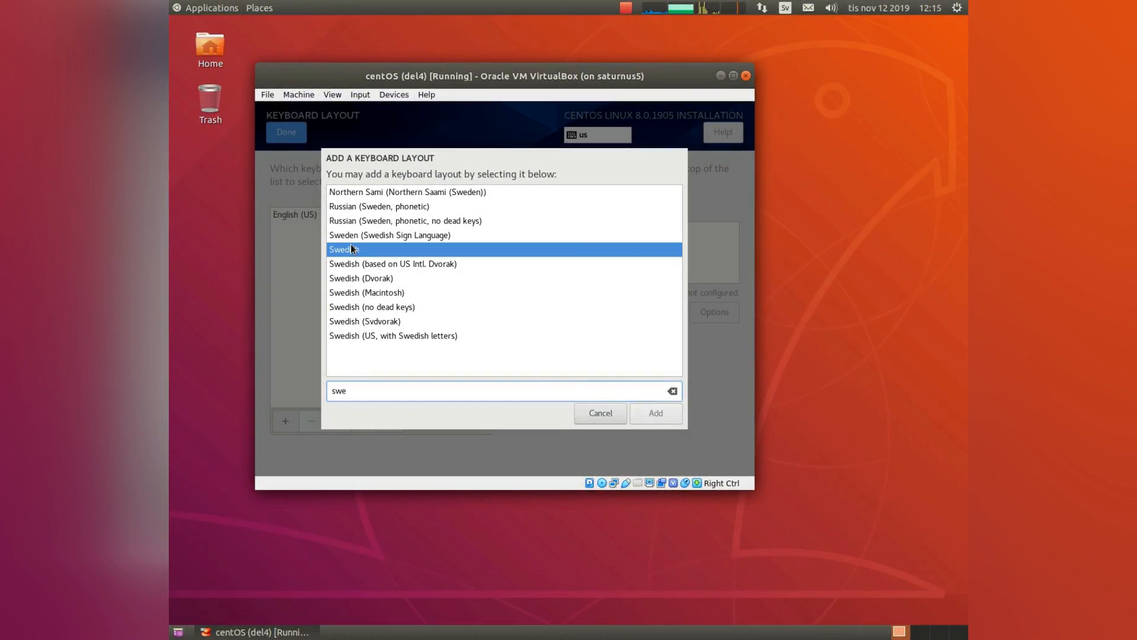
click(655, 414)
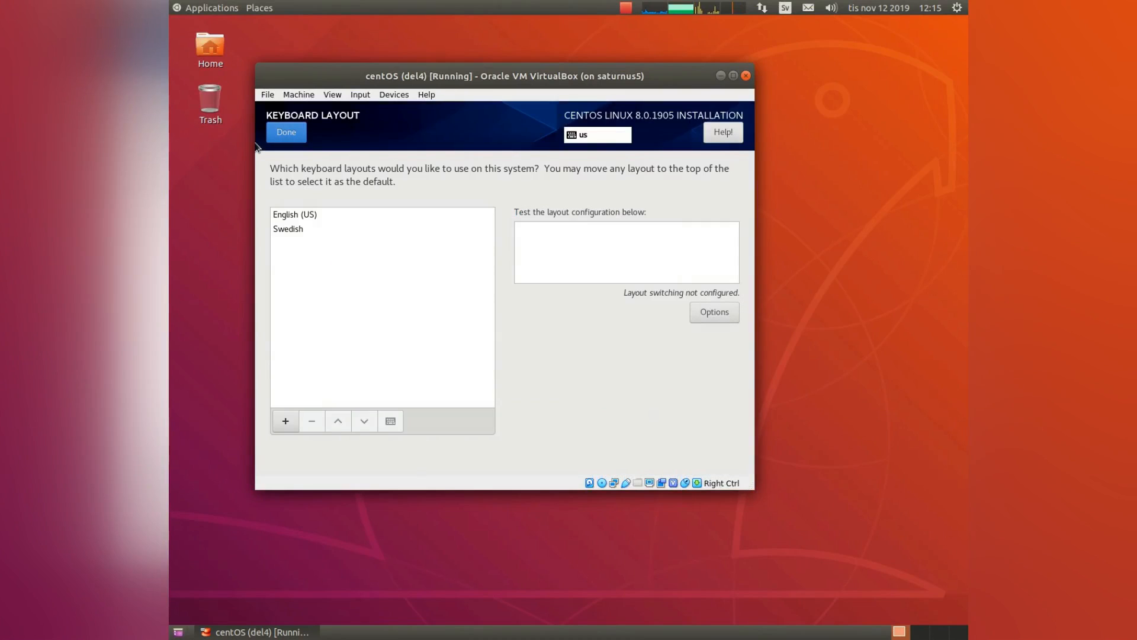
click(297, 217)
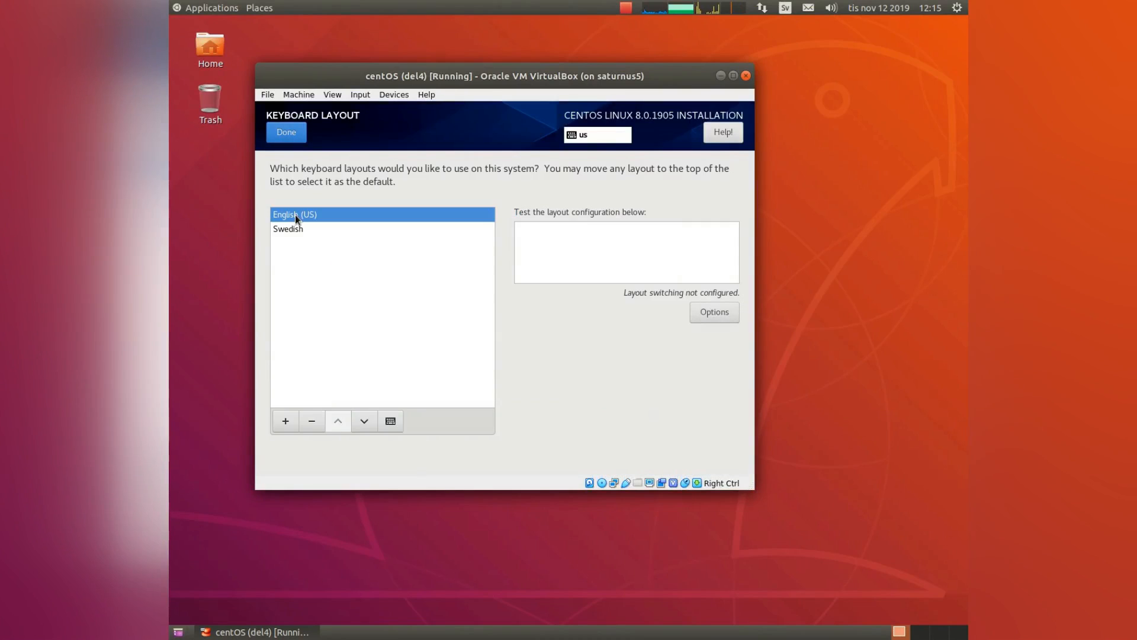
click(314, 429)
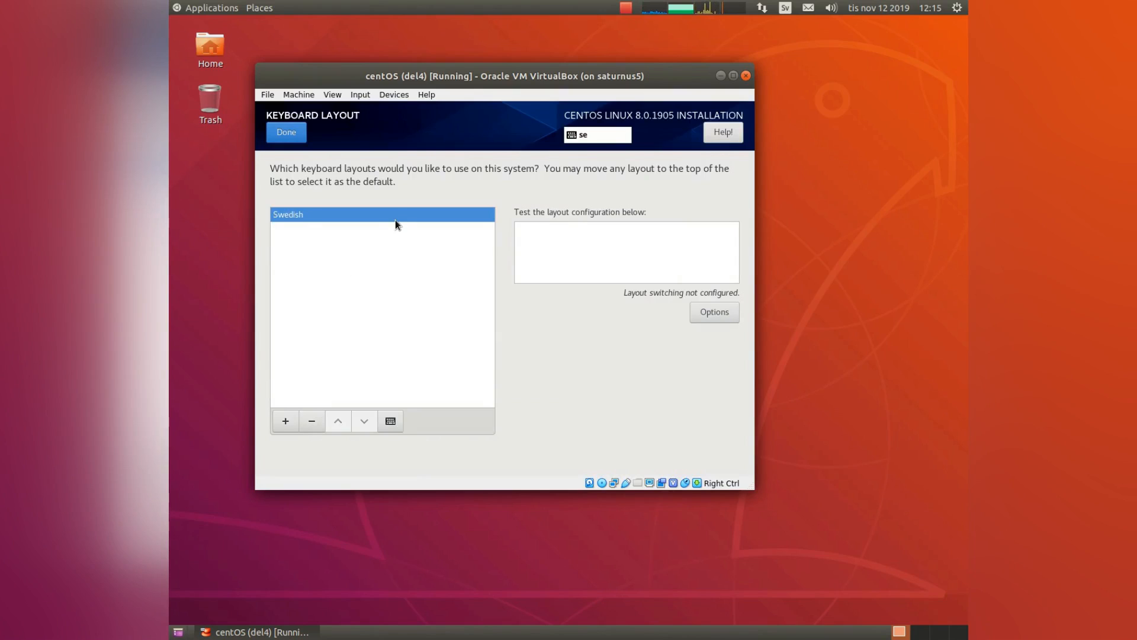
Test the Swedish layout by typing öää, then confirm the keyboard settings.
click(683, 254)
text(öää)
click(281, 132)
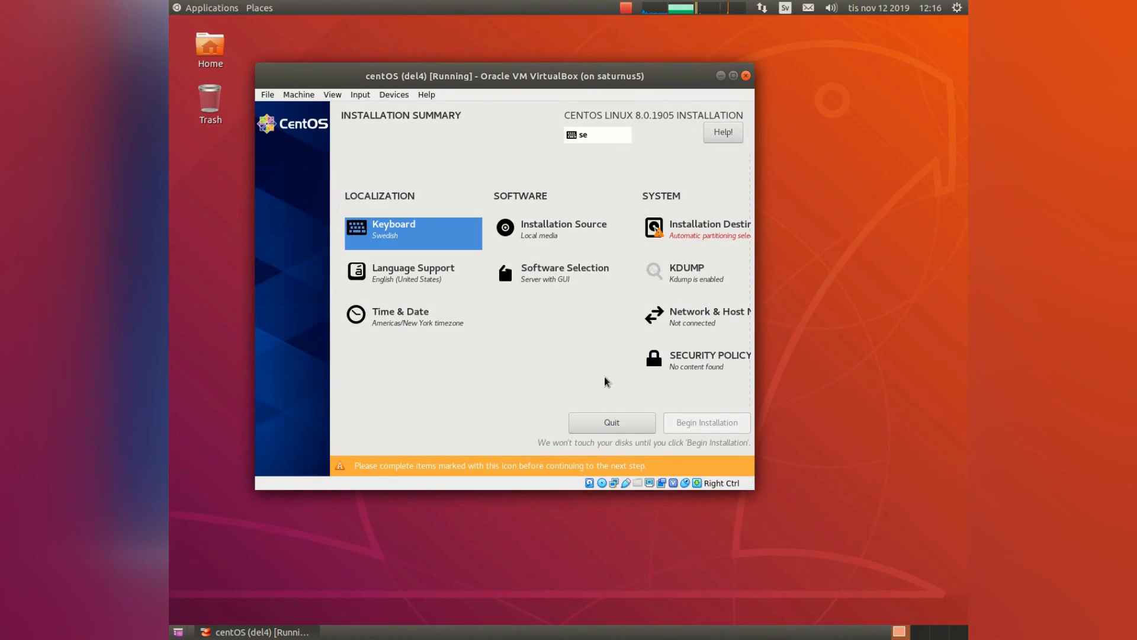
Turn on the Ethernet (enp0s3) connection and apply the host name contos.
click(686, 322)
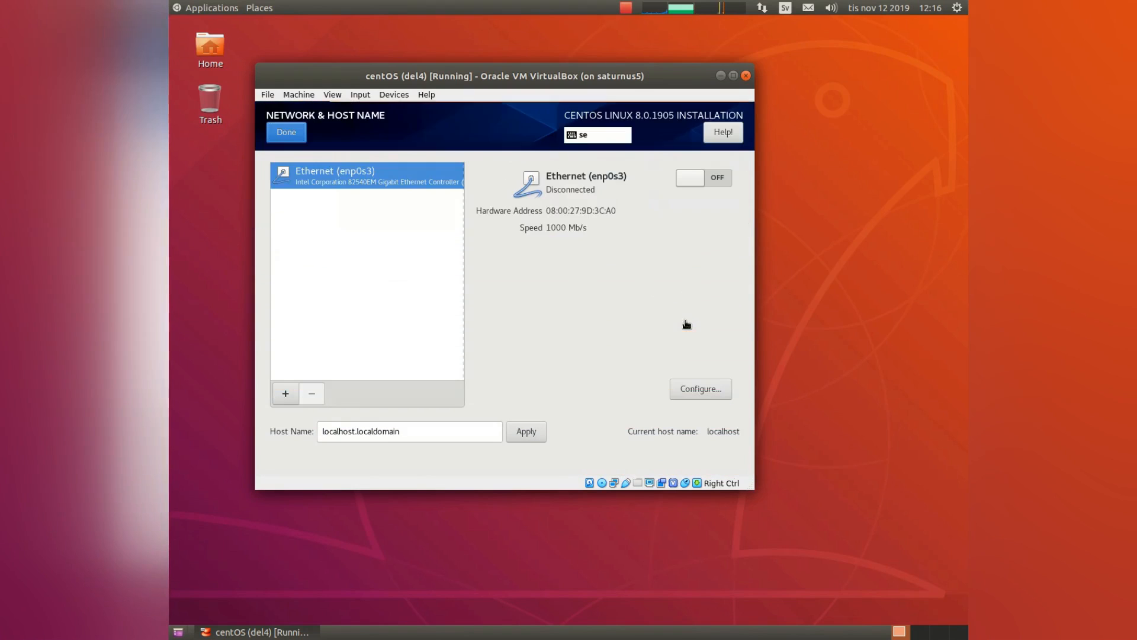
click(709, 179)
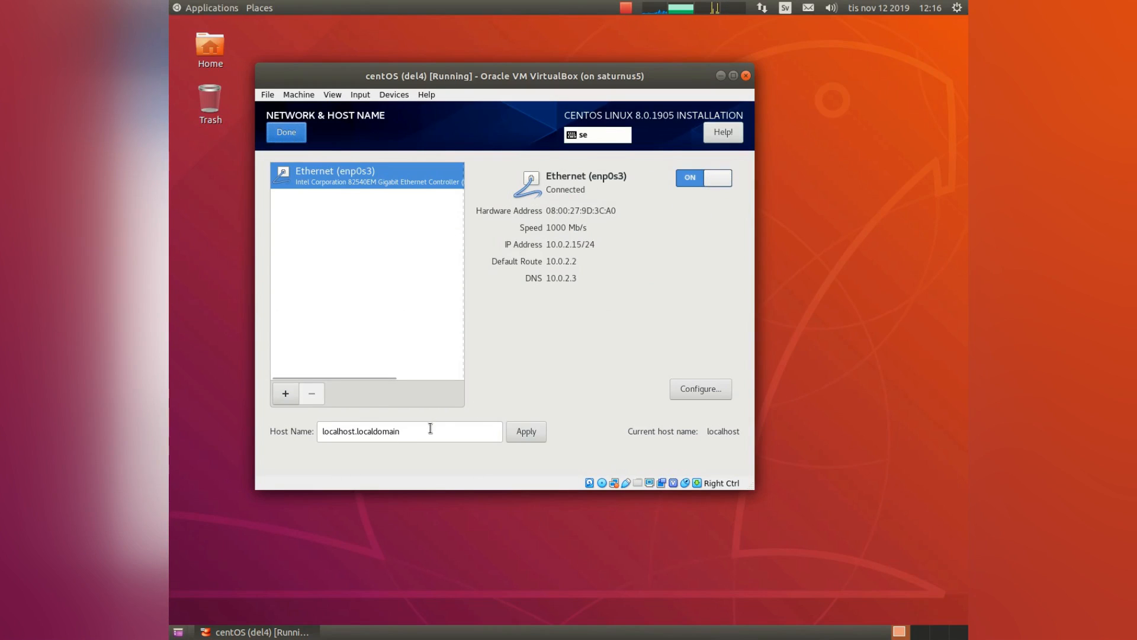
drag(428, 431, 312, 426)
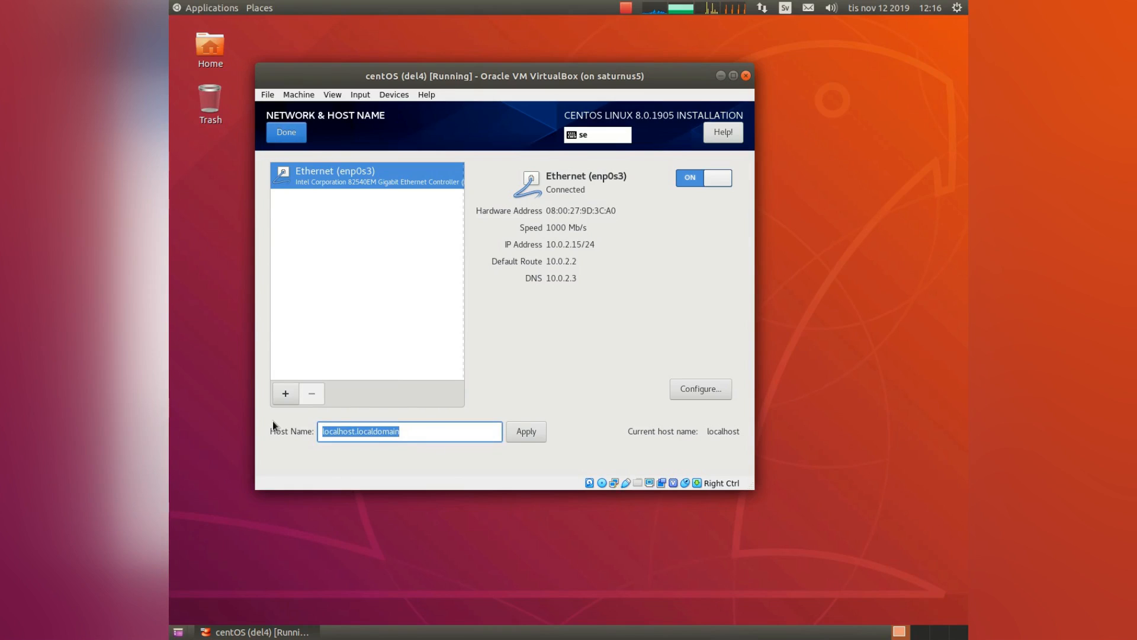
text(con)
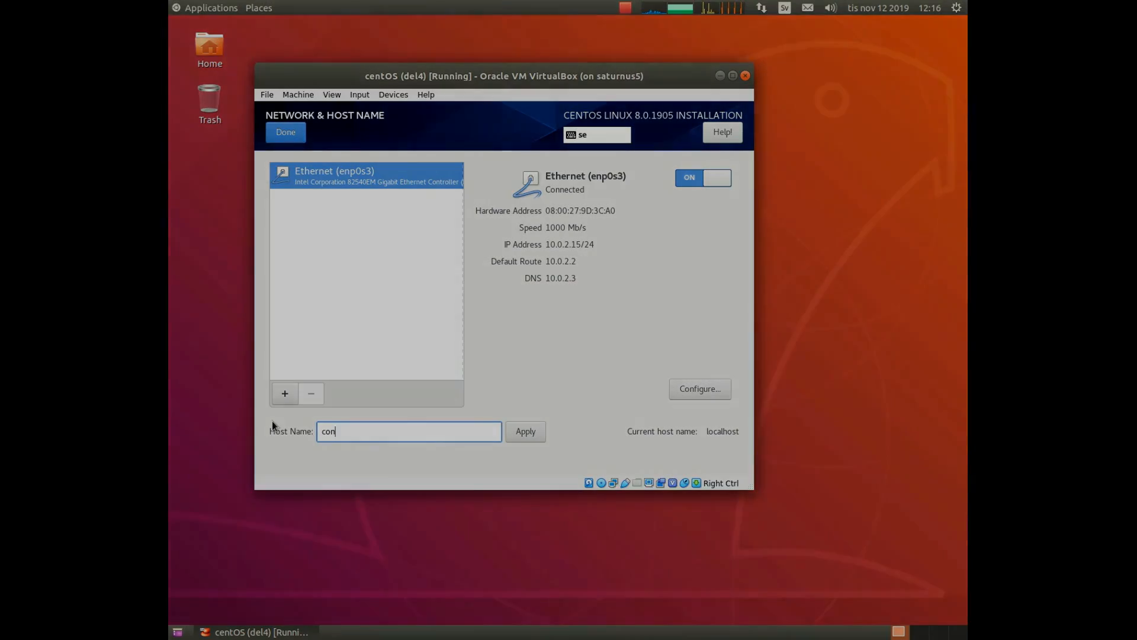
text(tos)
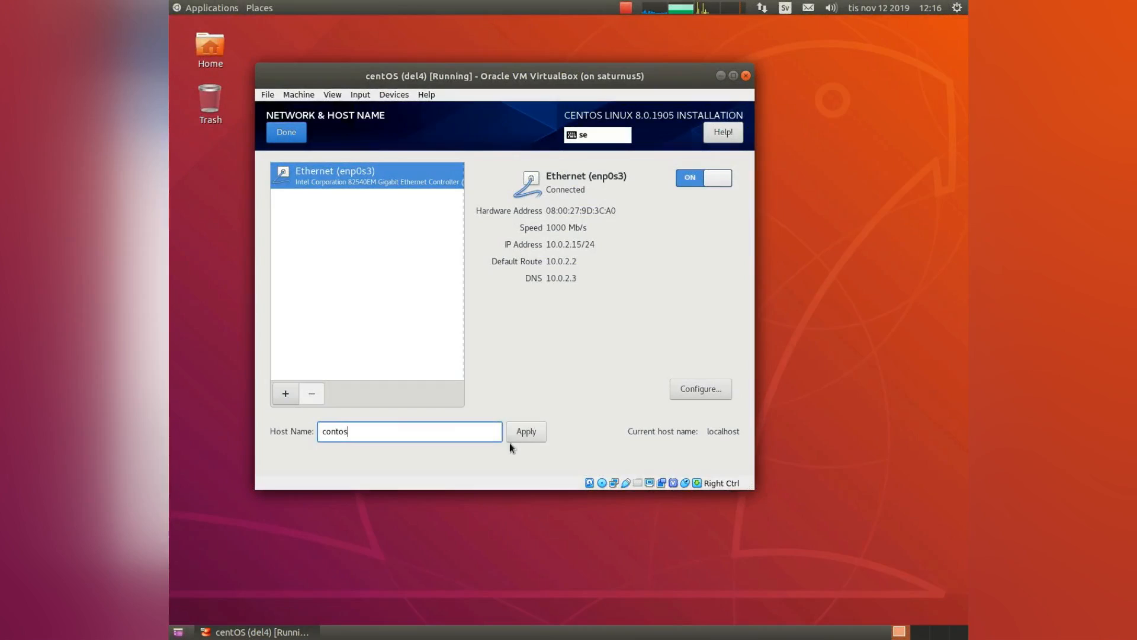
click(521, 432)
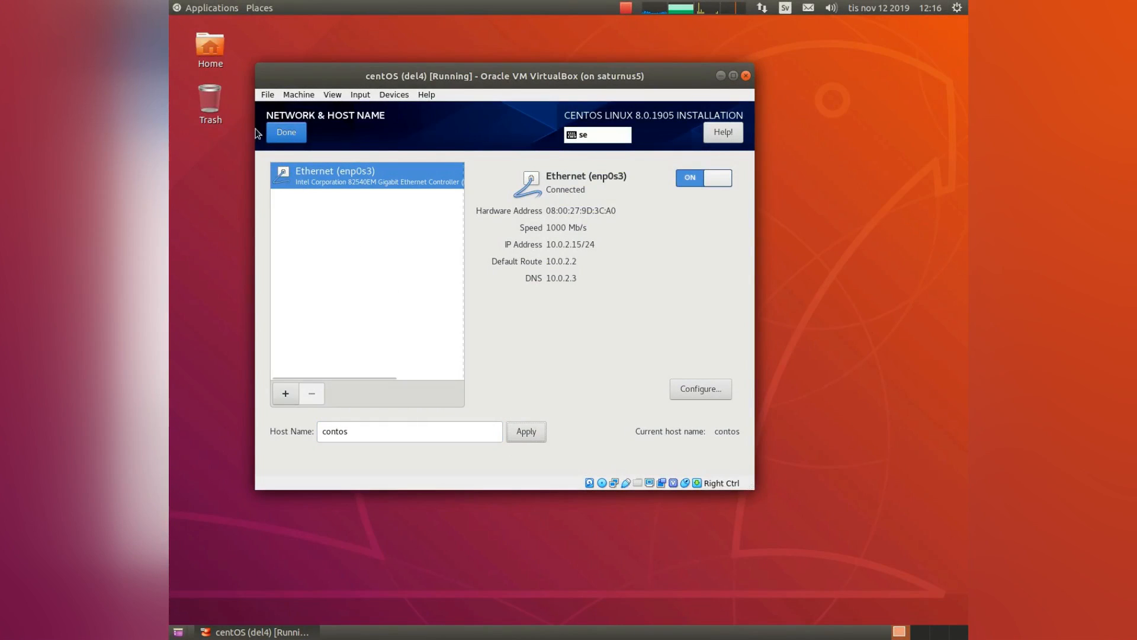
Confirm network settings, set the timezone to Europe/Stockholm, and bring up Software Selection.
click(280, 135)
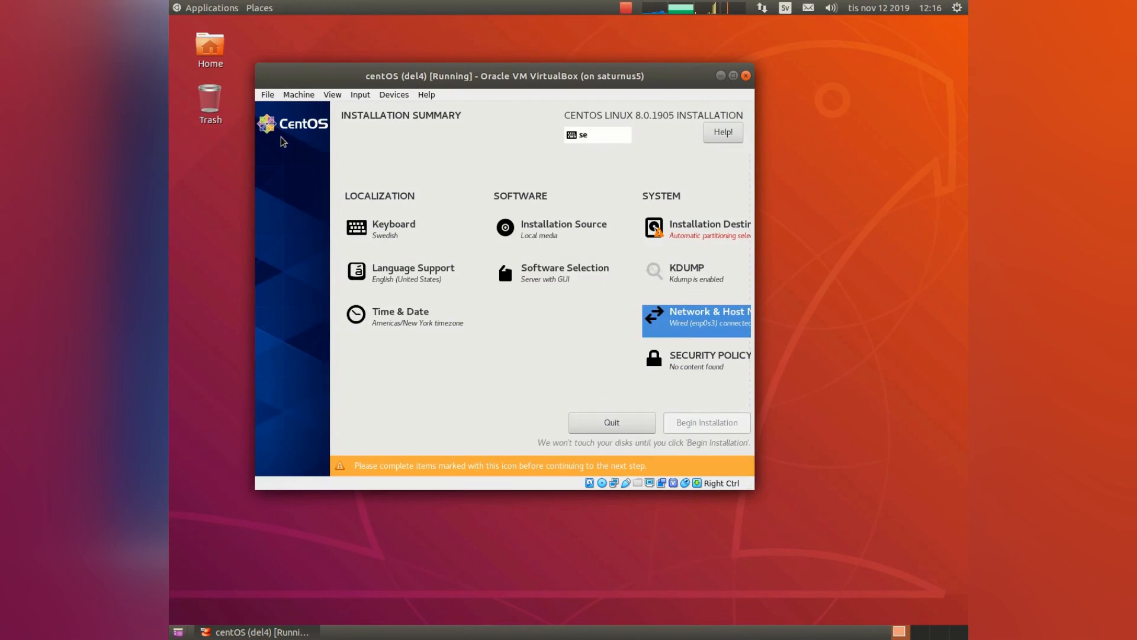
click(408, 325)
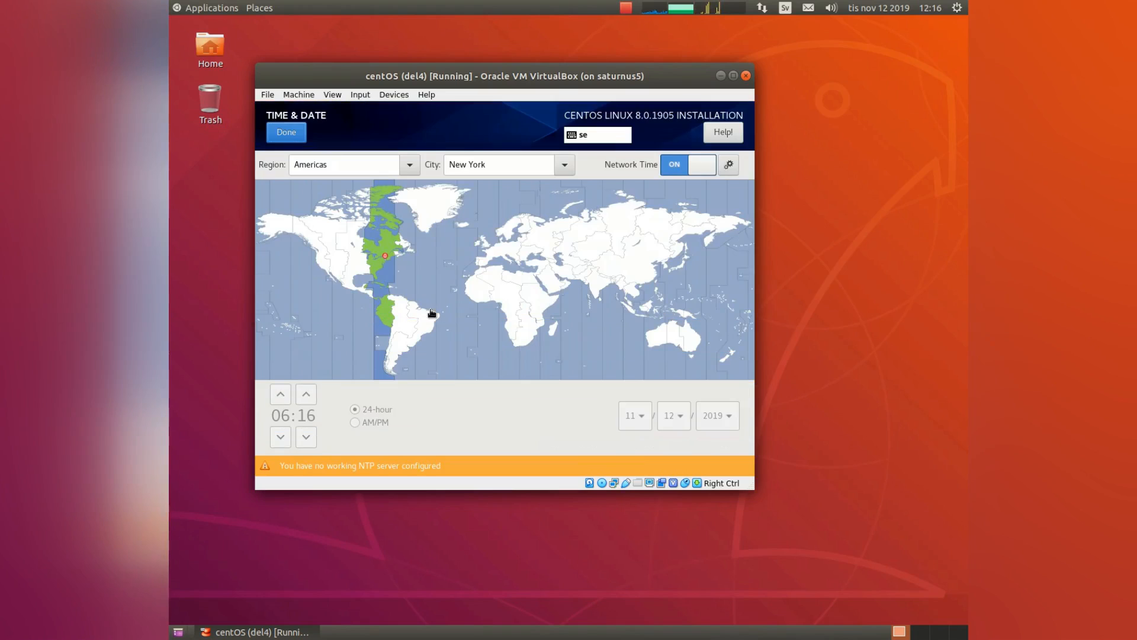
click(509, 233)
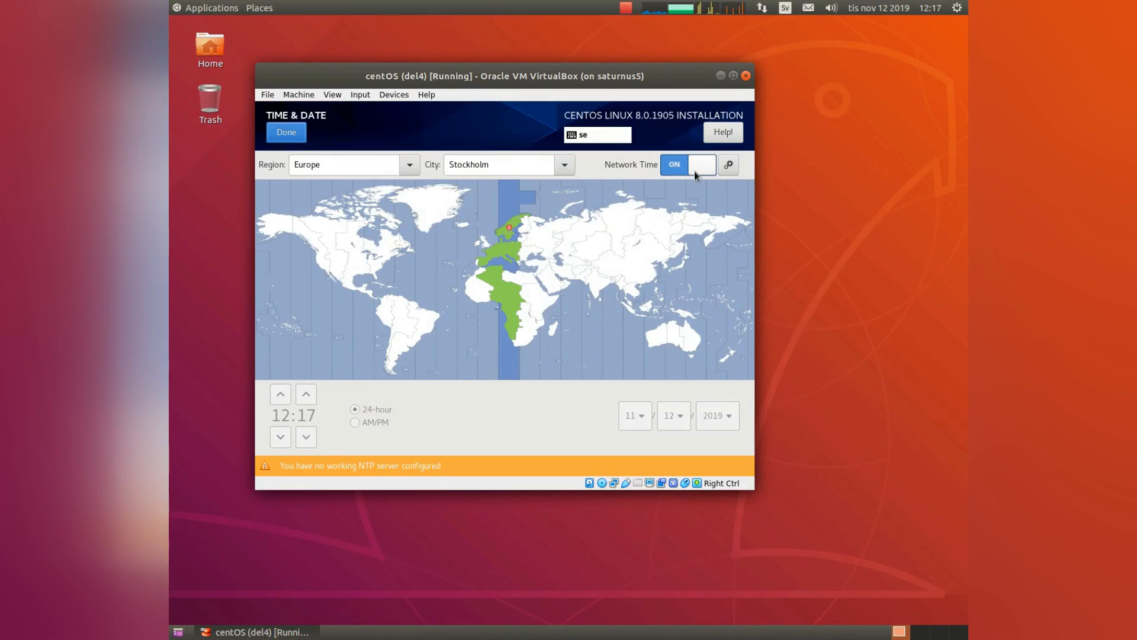
click(286, 133)
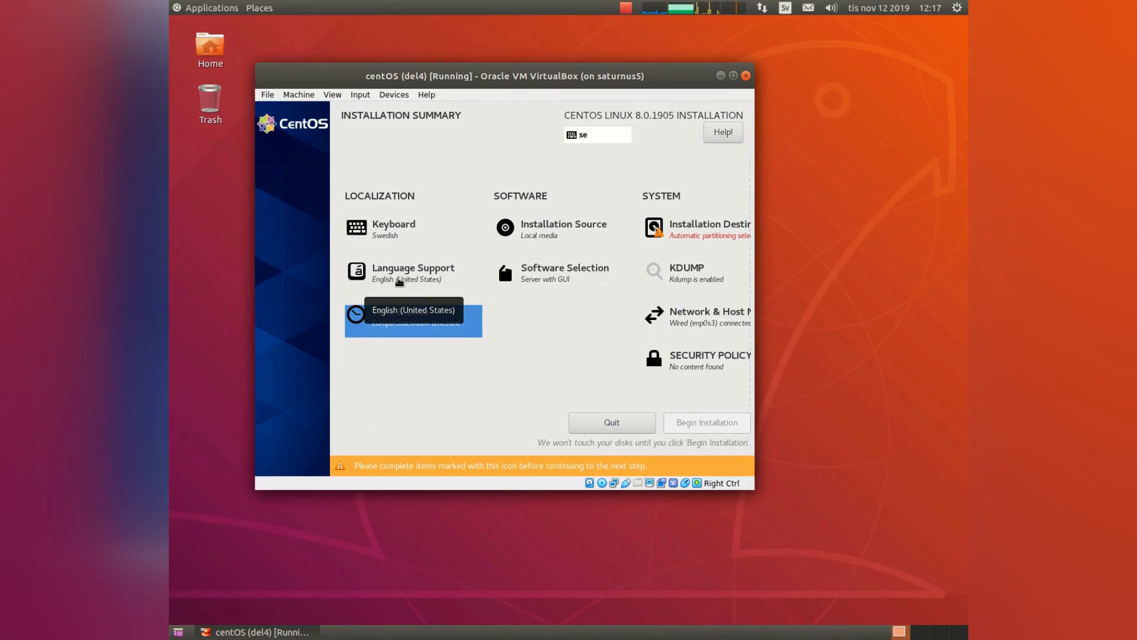
click(572, 277)
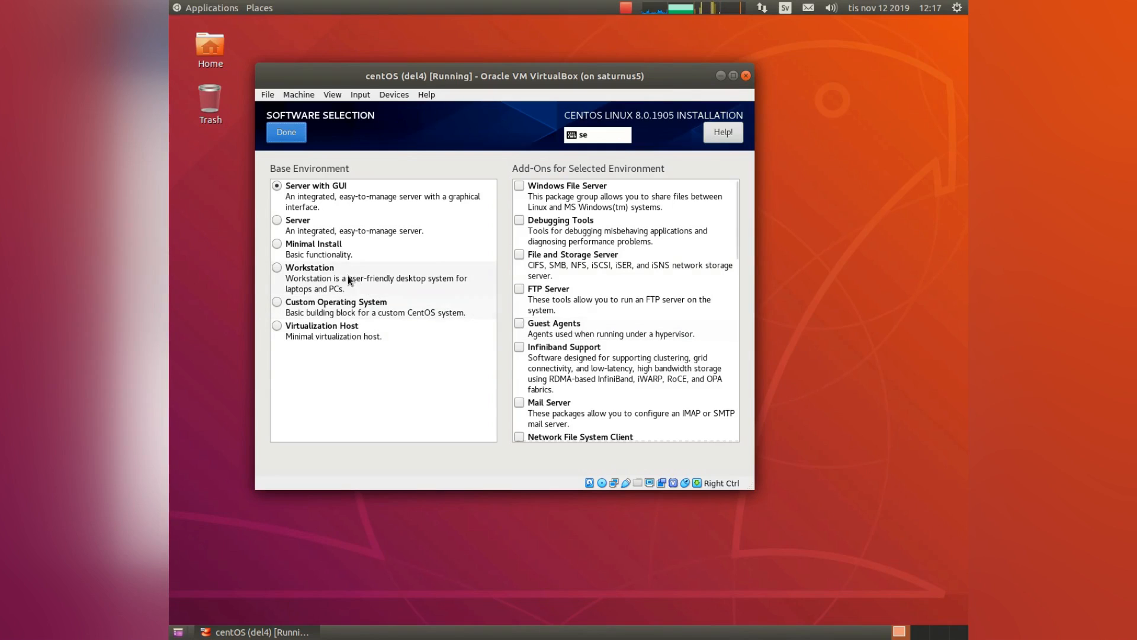
Choose Minimal Install as the base environment and confirm the selection.
click(278, 244)
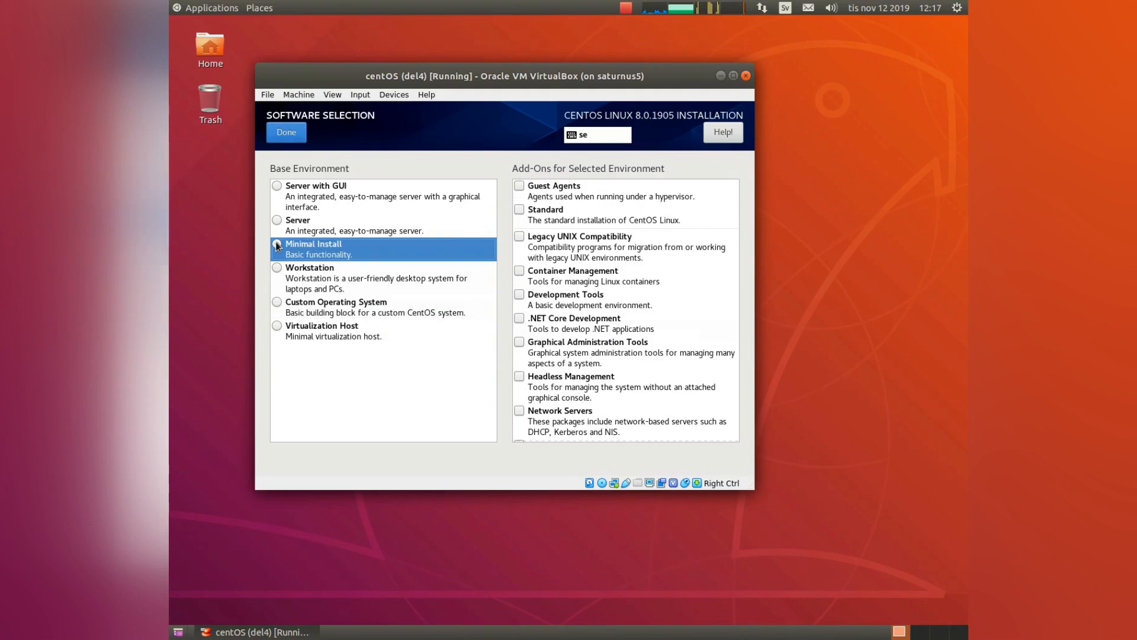
click(287, 142)
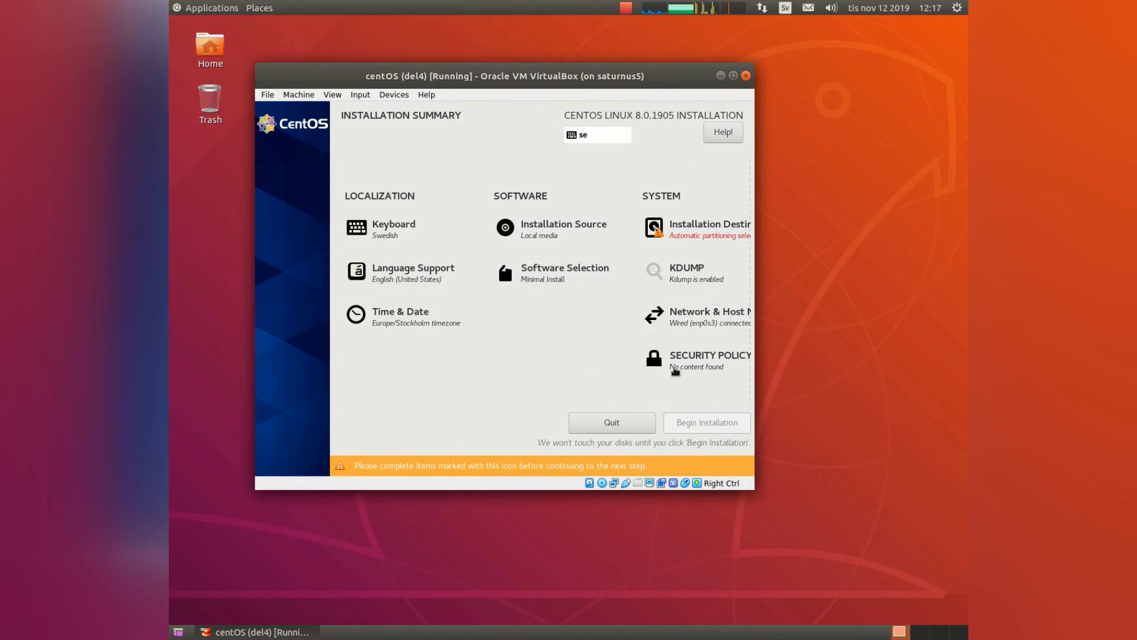
Keep automatic partitioning on the 40 GiB ATA VBOX HARDDISK as installation destination.
click(689, 238)
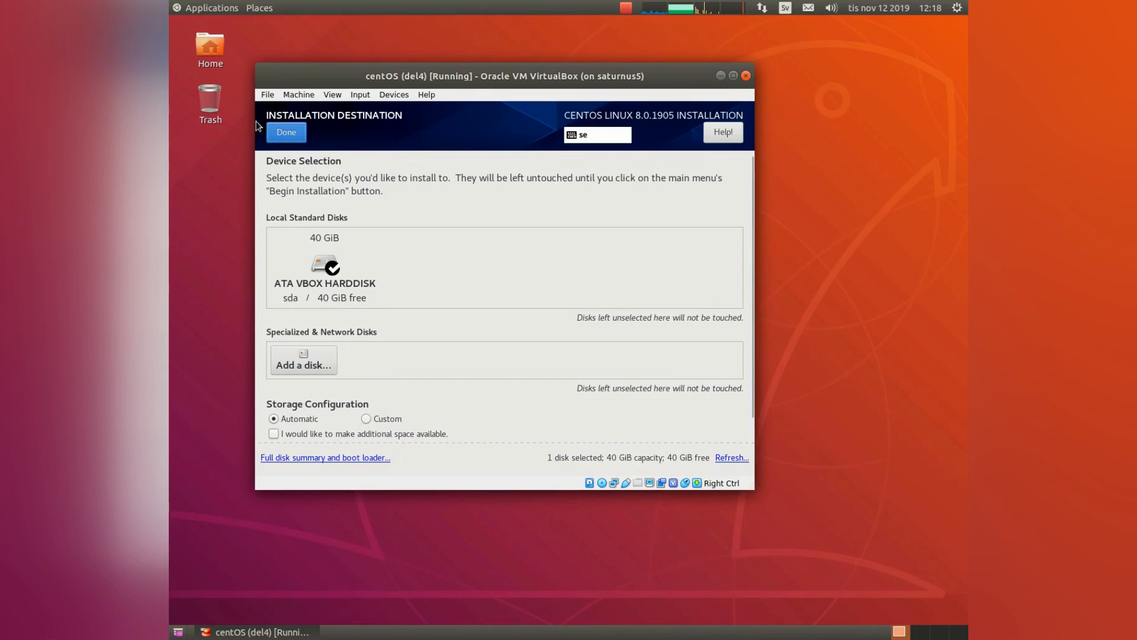
click(285, 132)
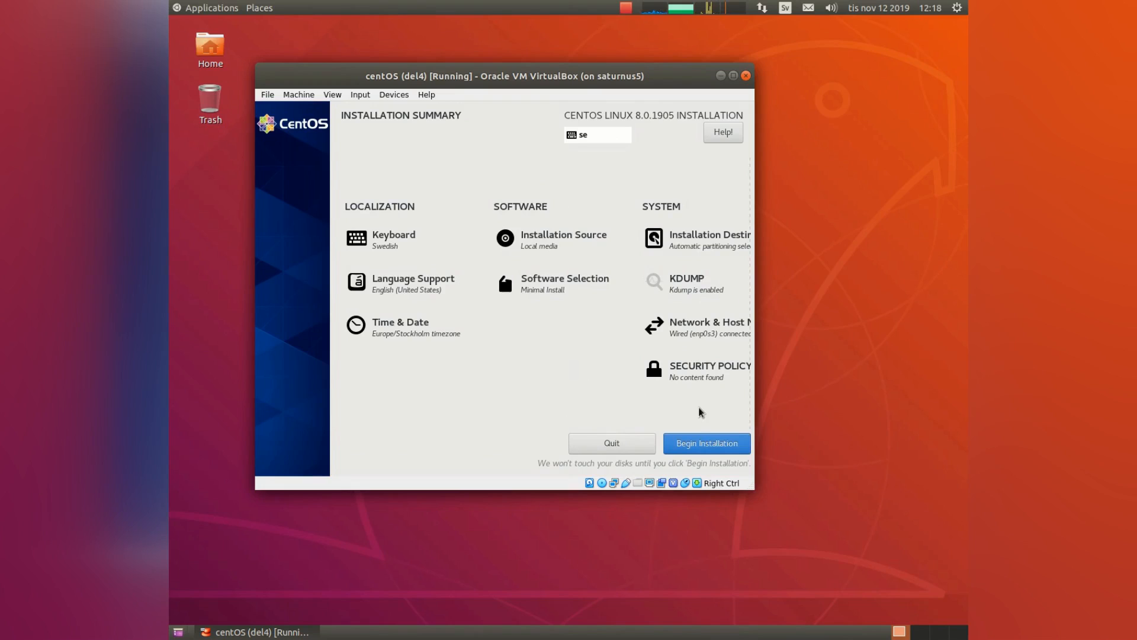
Begin the installation and set the root password while packages install.
click(704, 448)
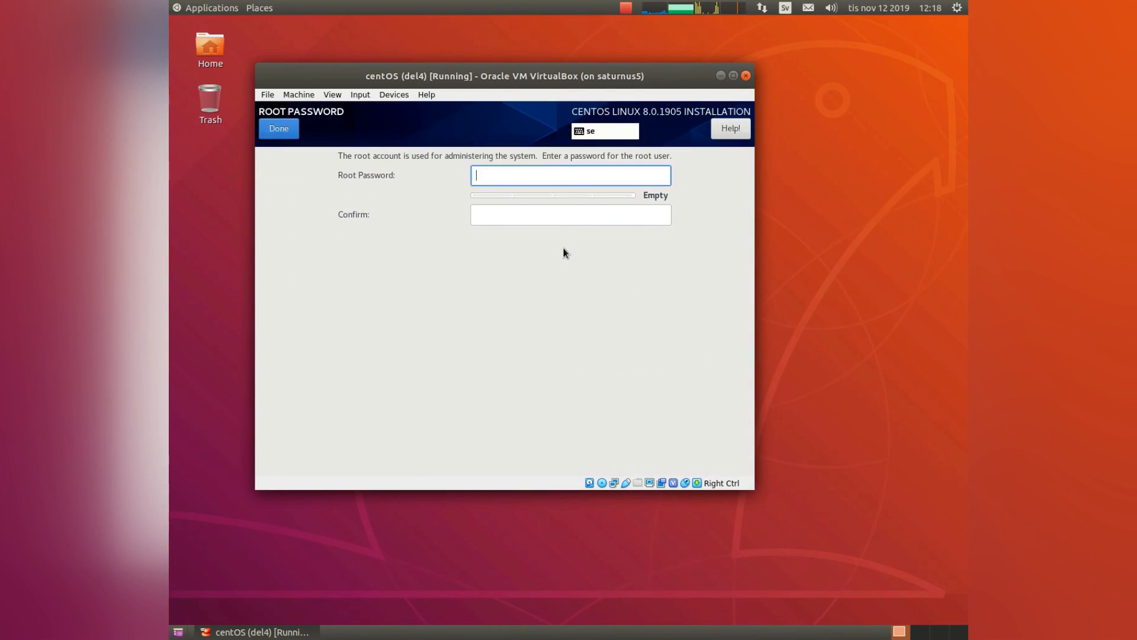
text(••)
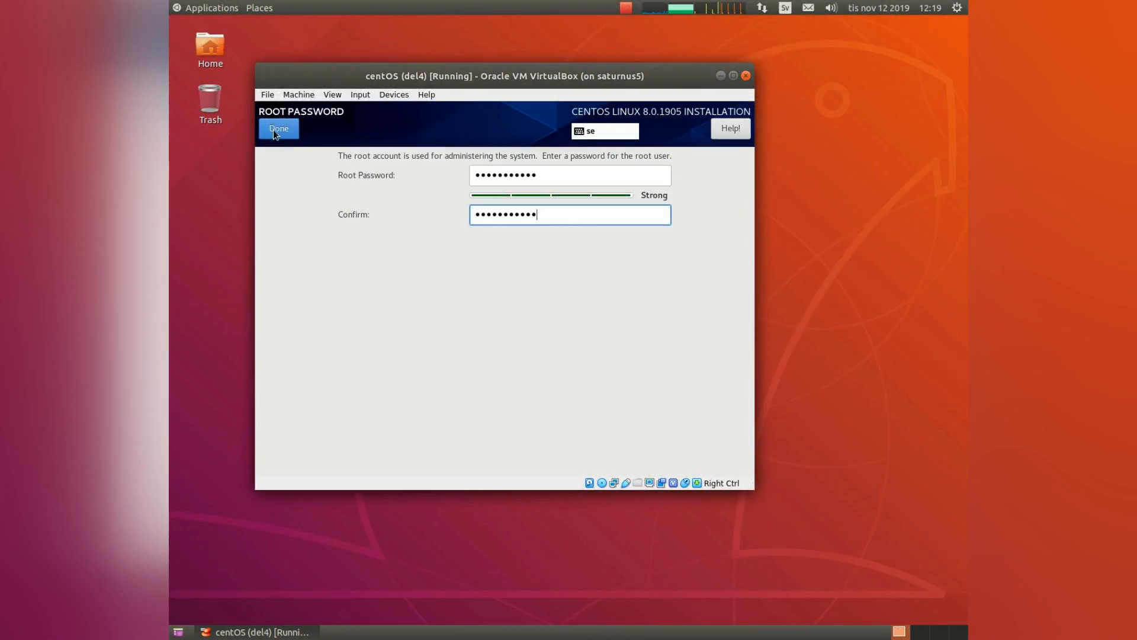
click(273, 129)
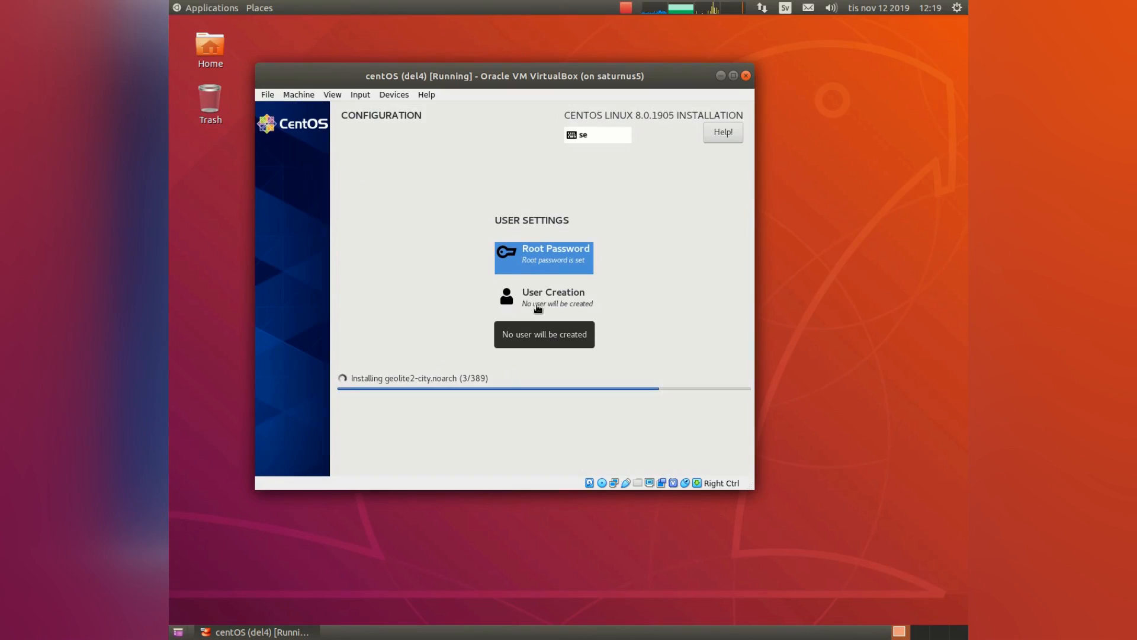
Create an administrator user with a full name and a short password, accepting the weak-password warning.
click(538, 308)
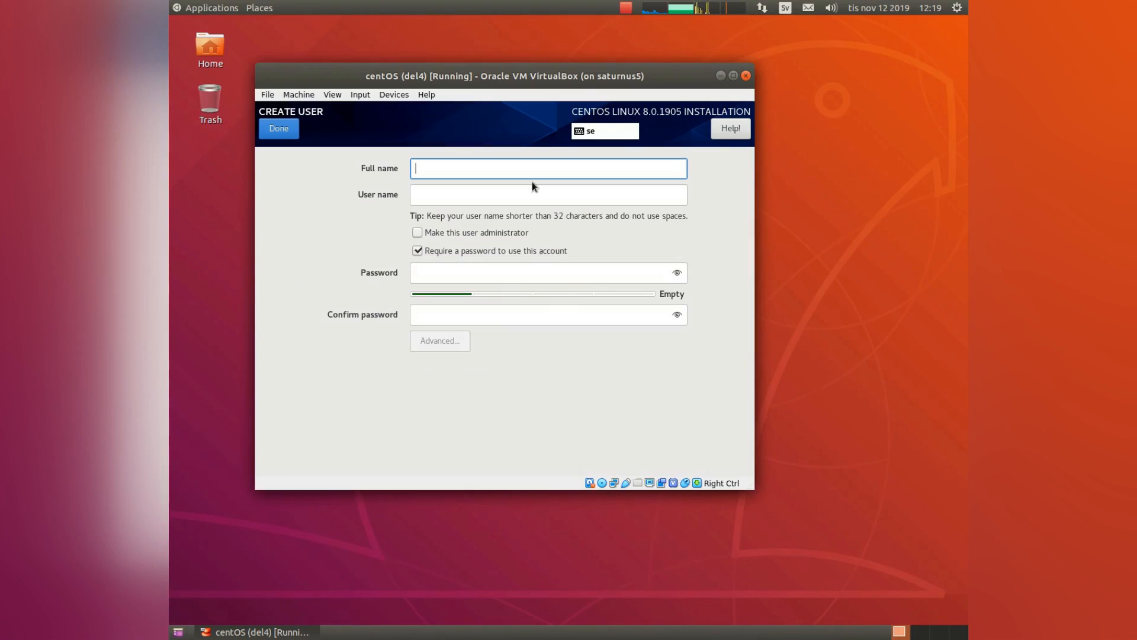
text(Andrew)
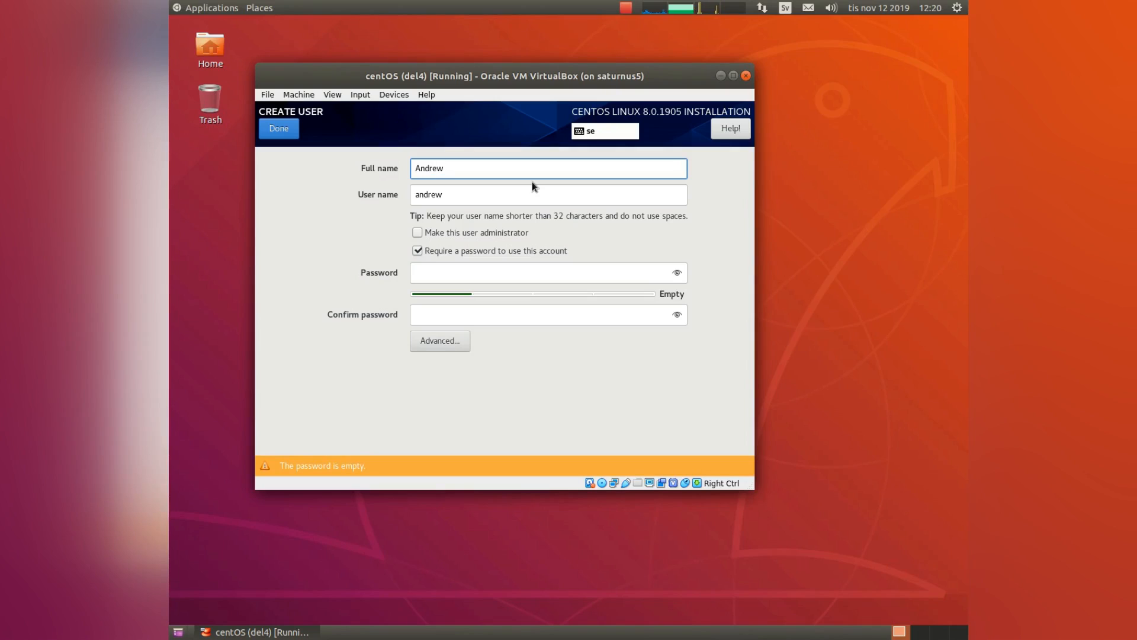
click(449, 232)
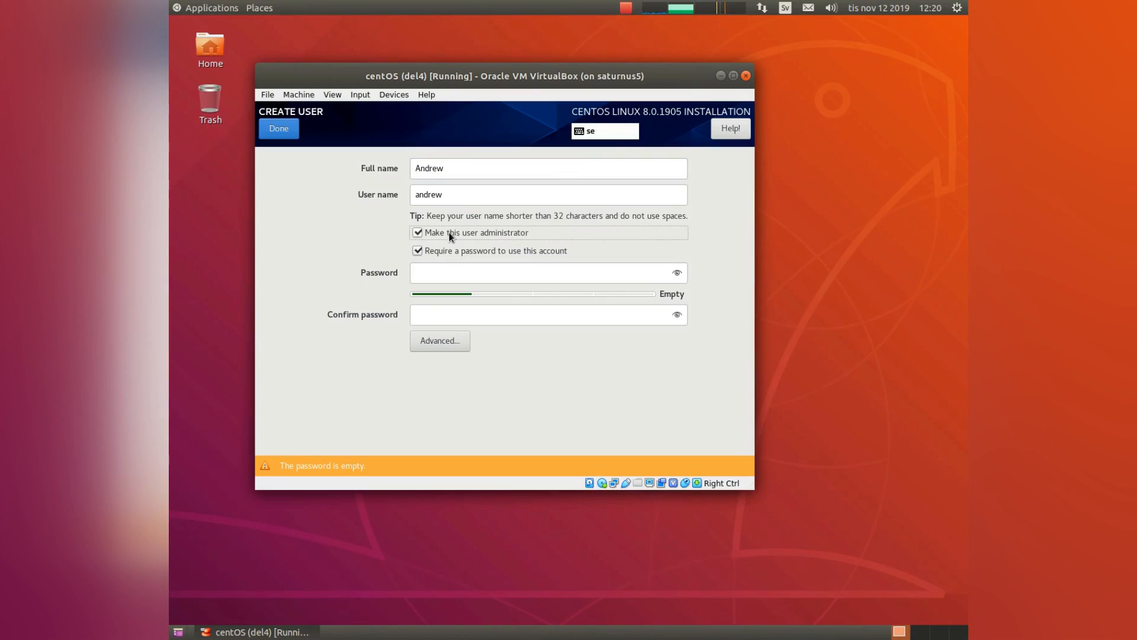
click(441, 269)
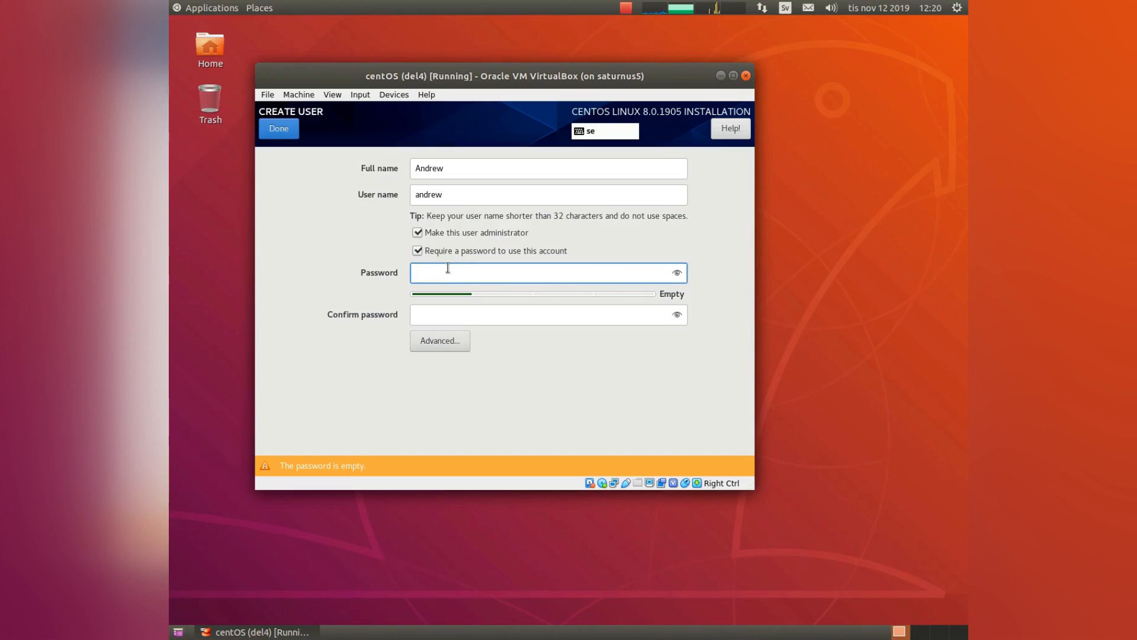
text(123)
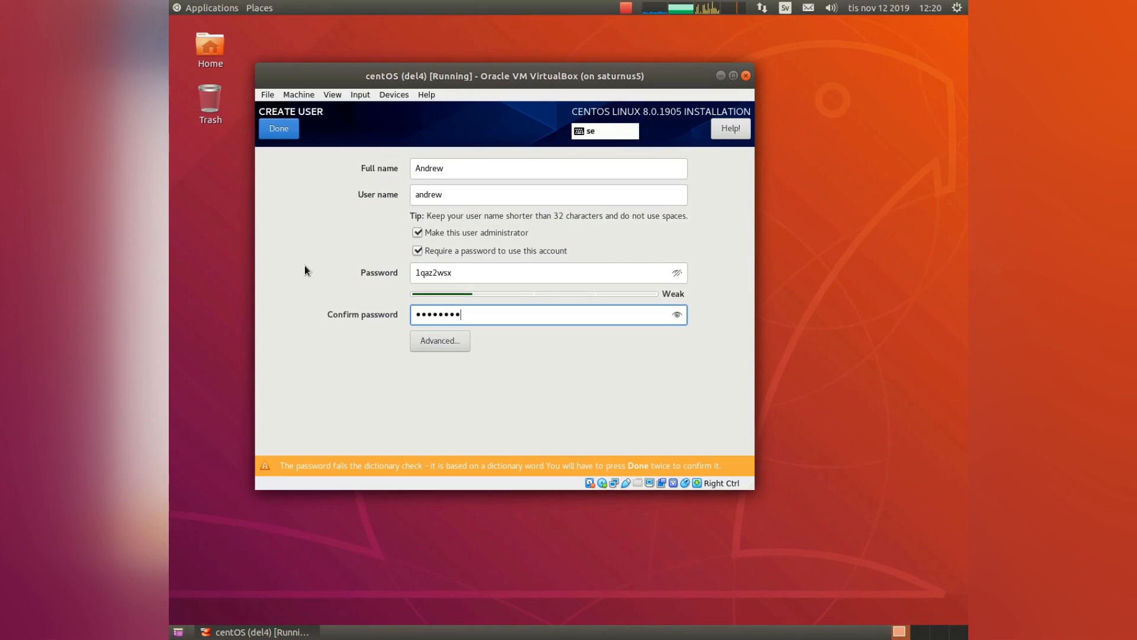
click(282, 131)
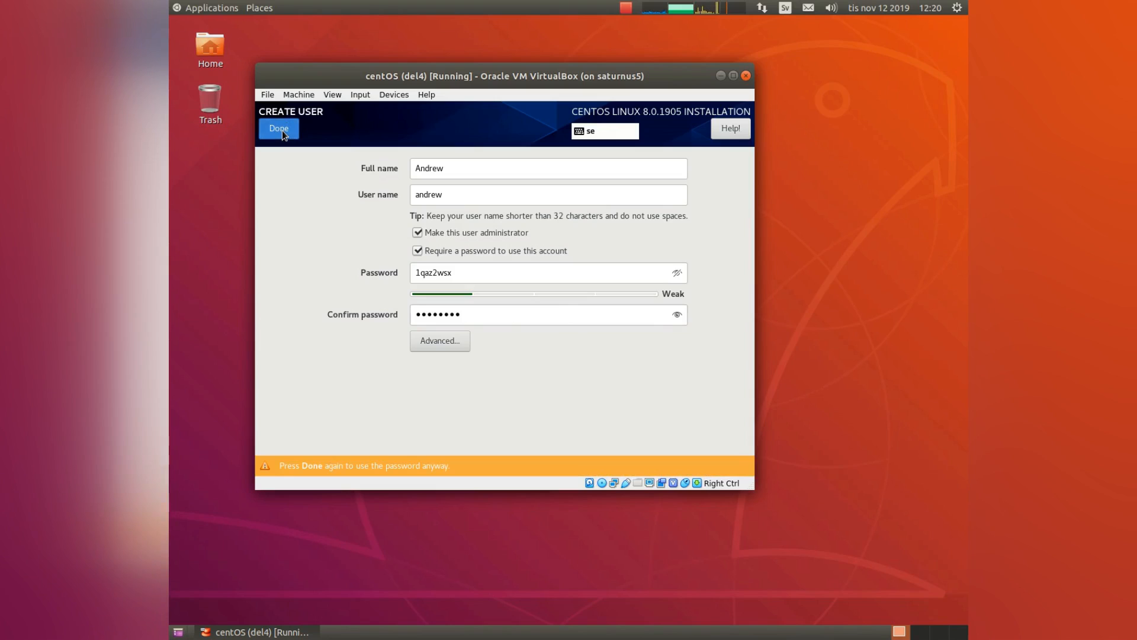
click(282, 132)
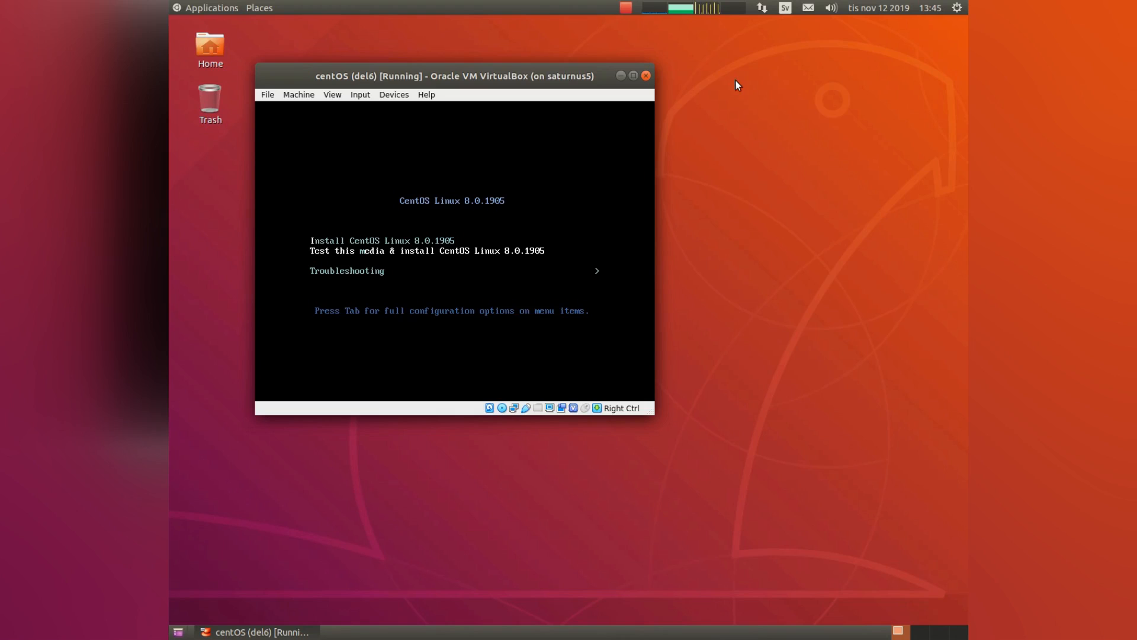
Remove the installation disc from the virtual optical drive and reset the VM.
click(383, 95)
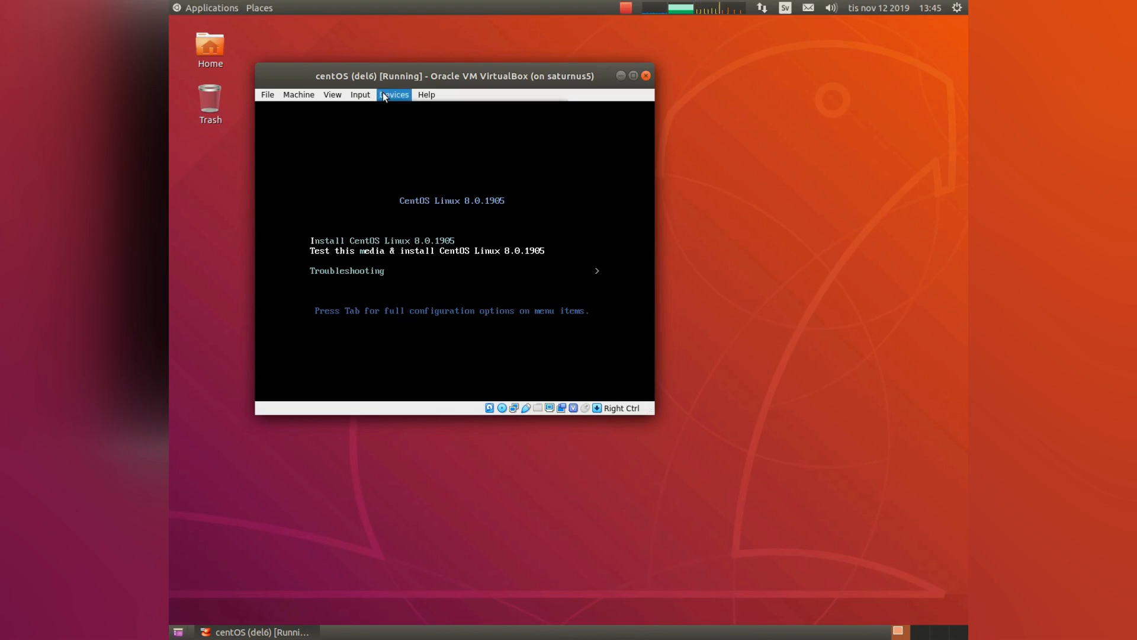
mouse_move(449, 110)
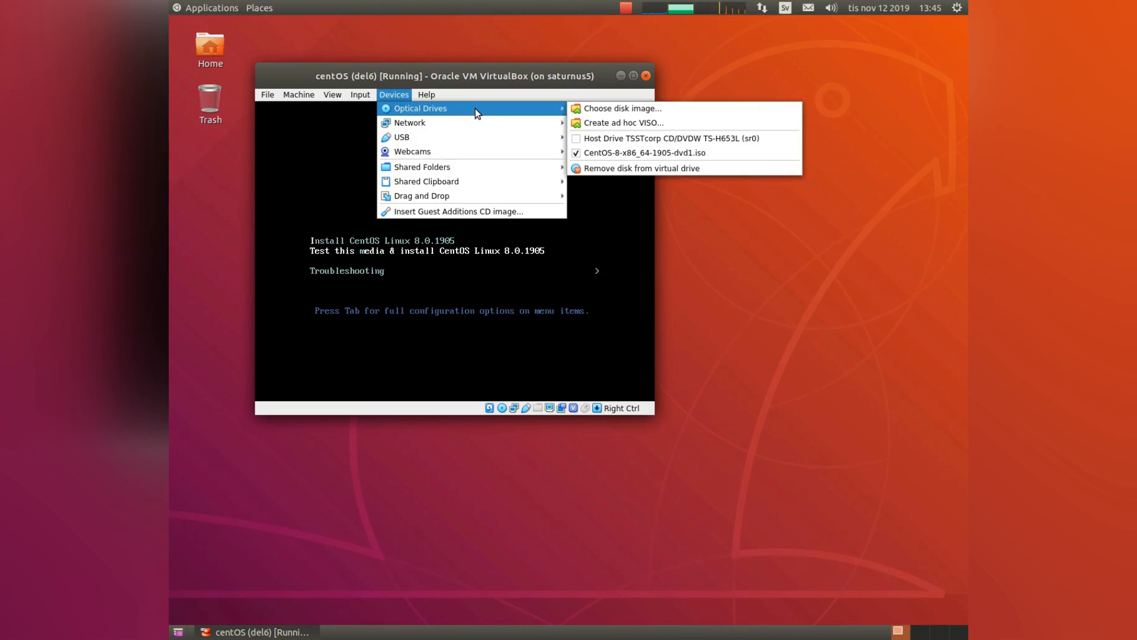
click(603, 169)
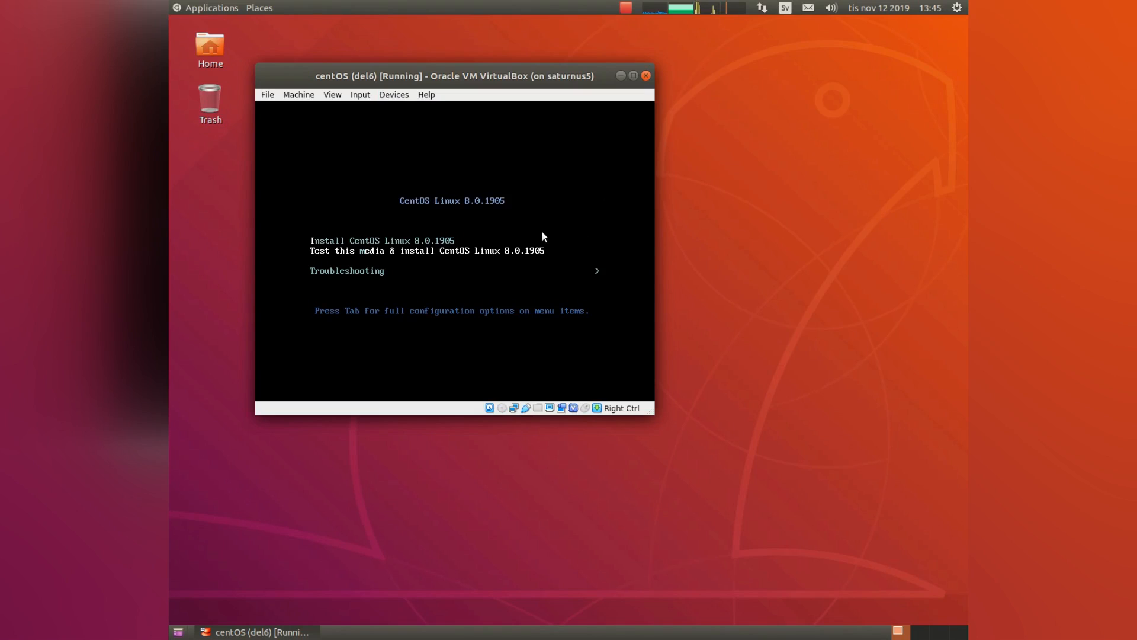
click(298, 94)
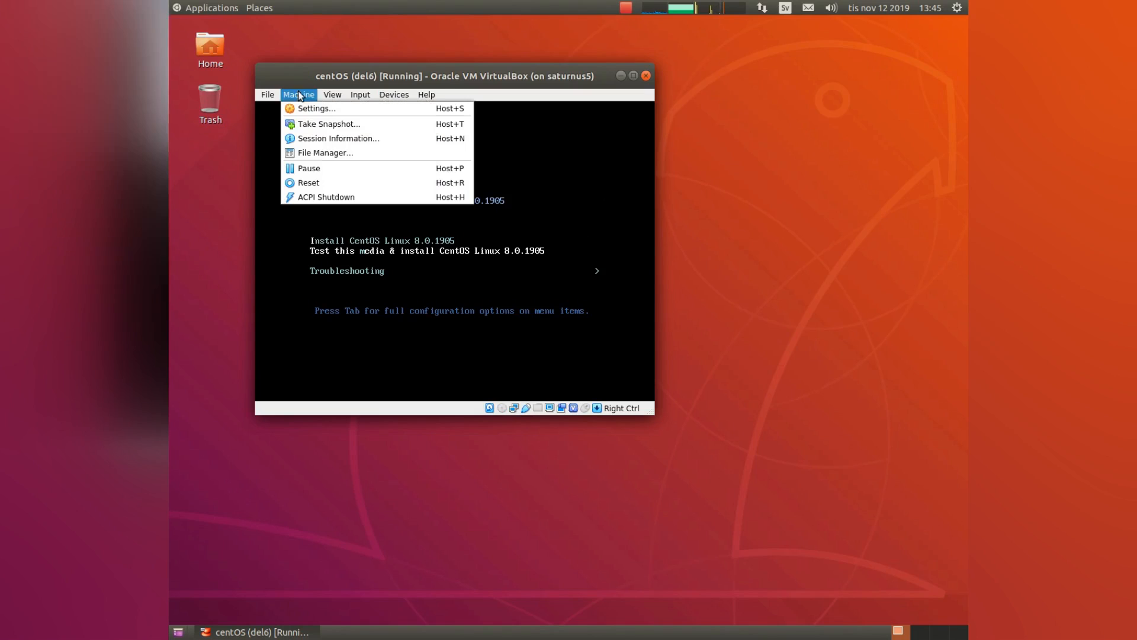
click(319, 182)
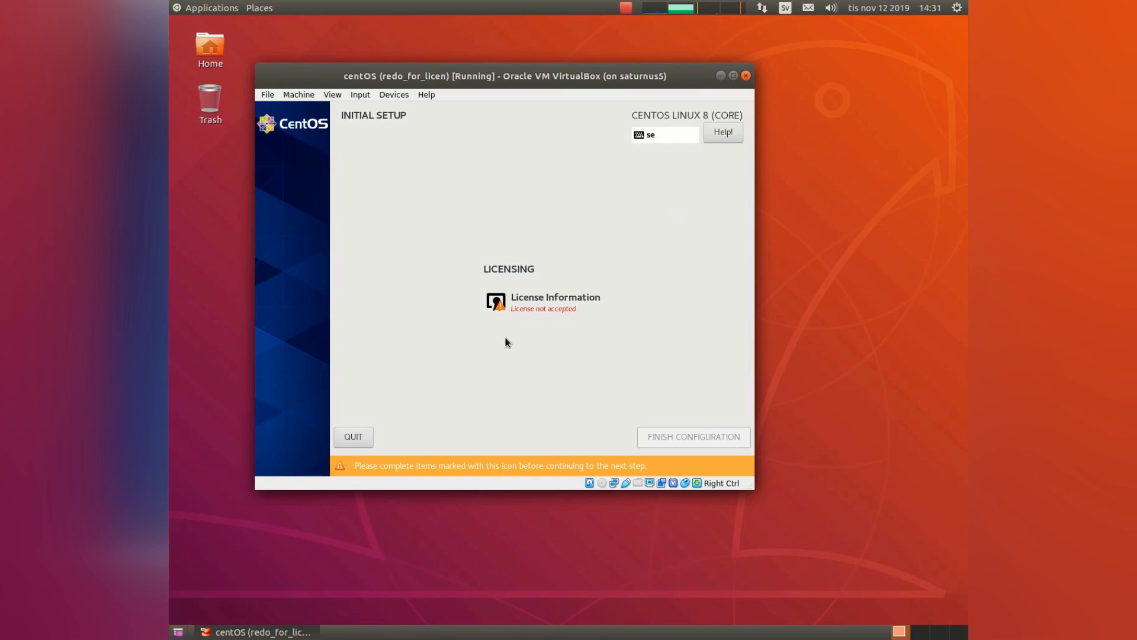
Accept the CentOS license agreement under License Information and finish the initial configuration.
click(513, 305)
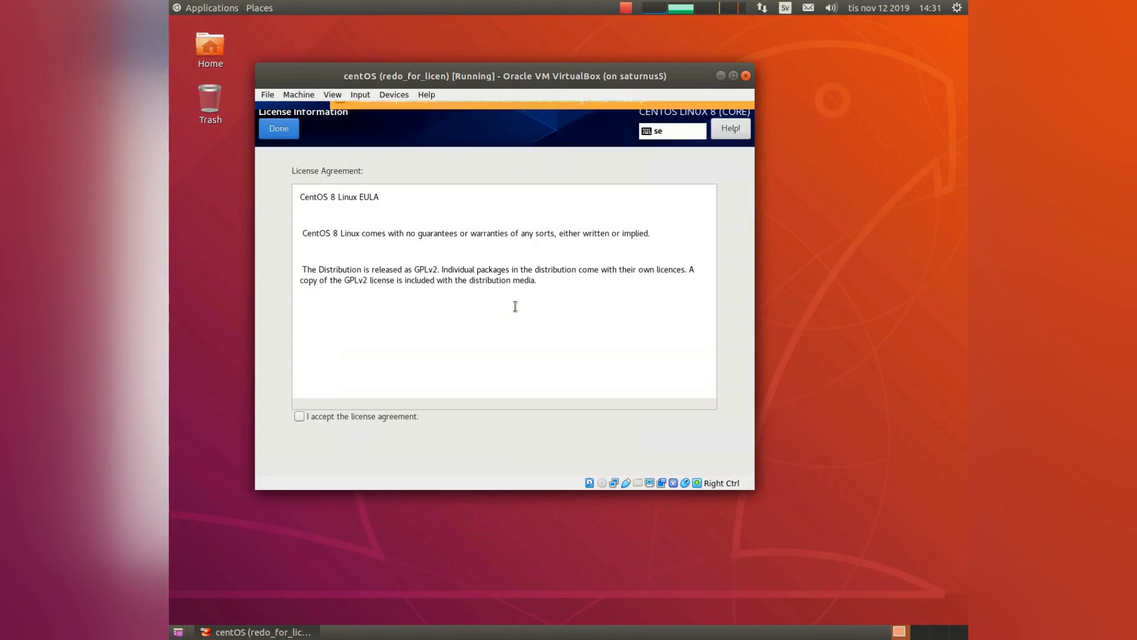
click(299, 416)
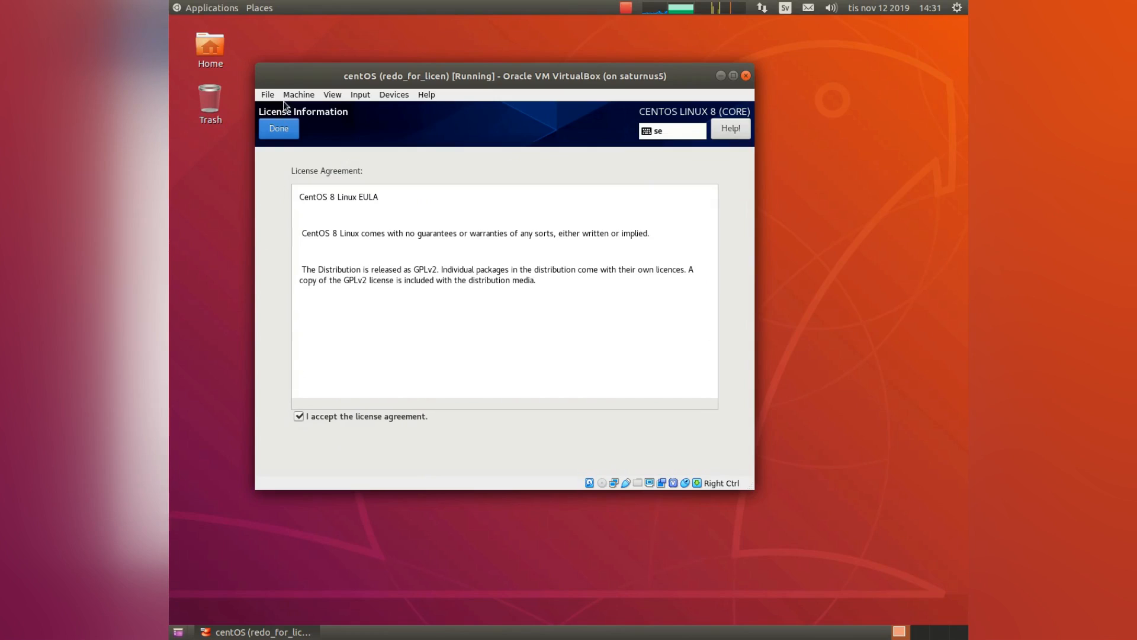
click(281, 130)
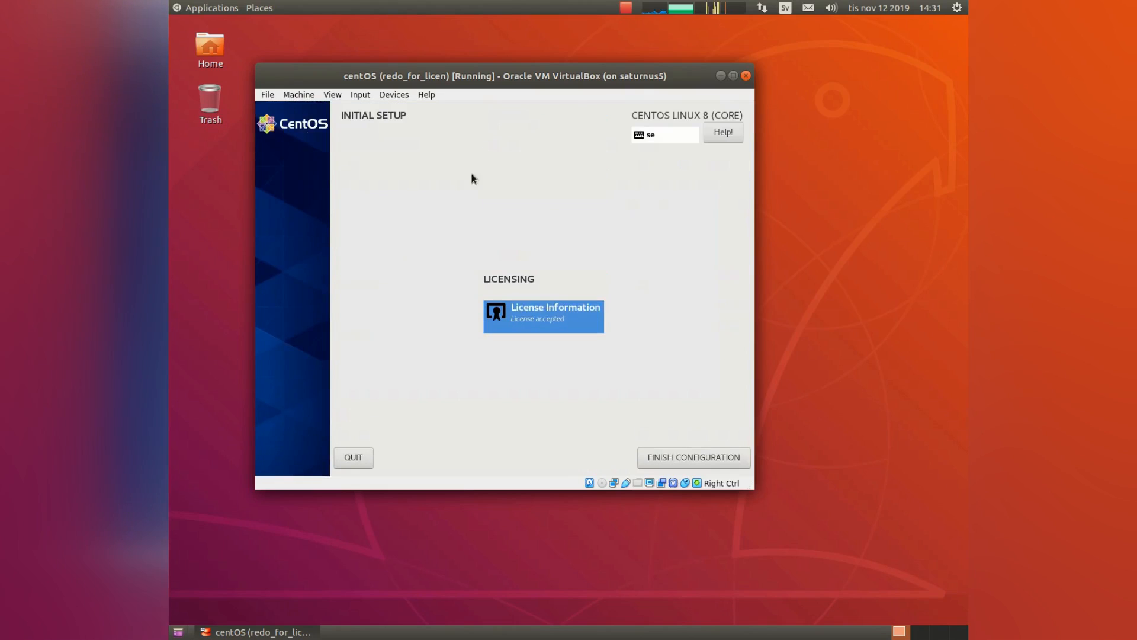
click(662, 456)
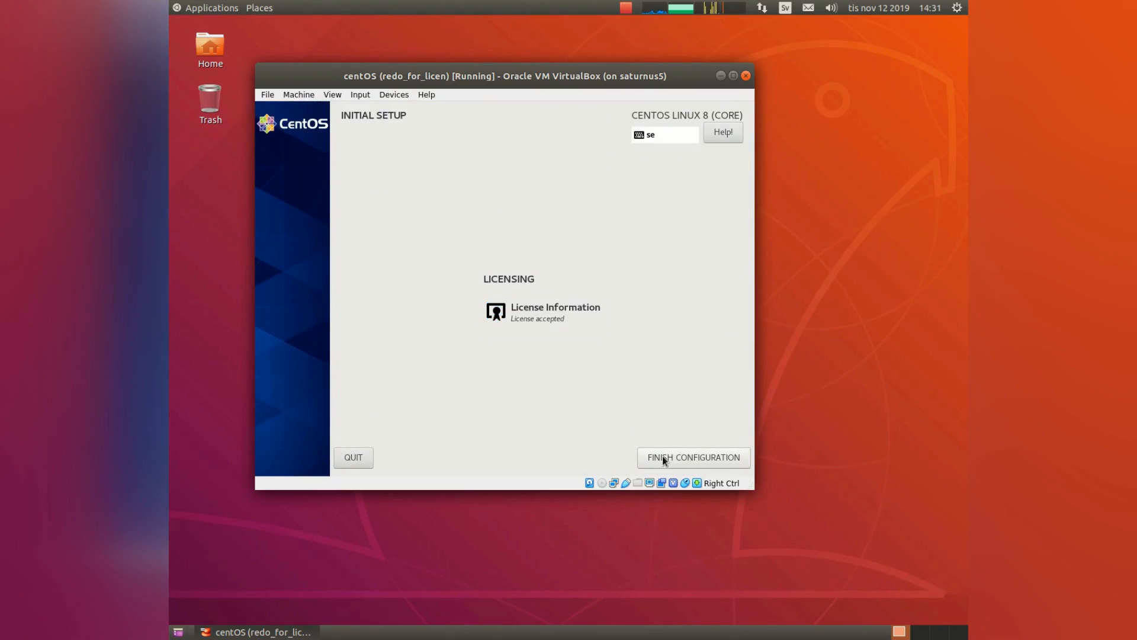